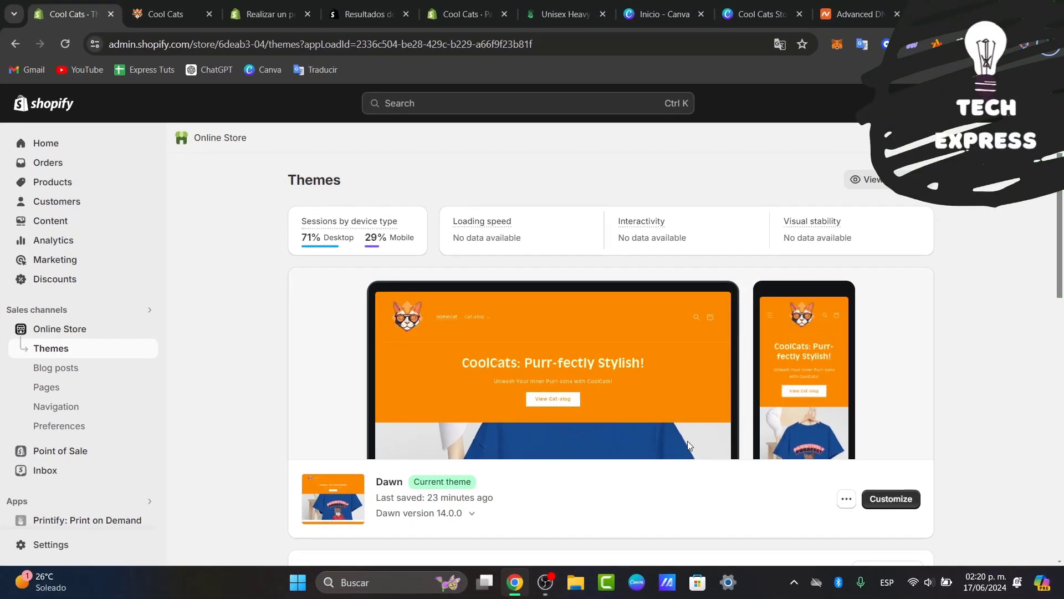
# Scroll through the live CoolCats storefront home page, then go back to the Shopify Themes tab.
pyautogui.click(165, 14)
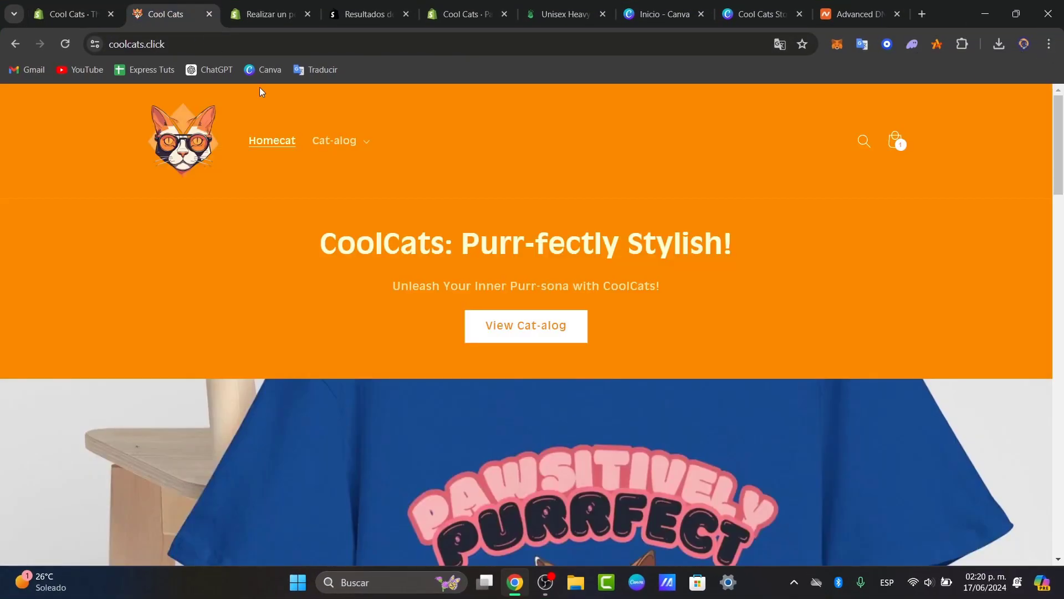
pyautogui.scroll(-10, 531, 294)
pyautogui.scroll(-3, 532, 293)
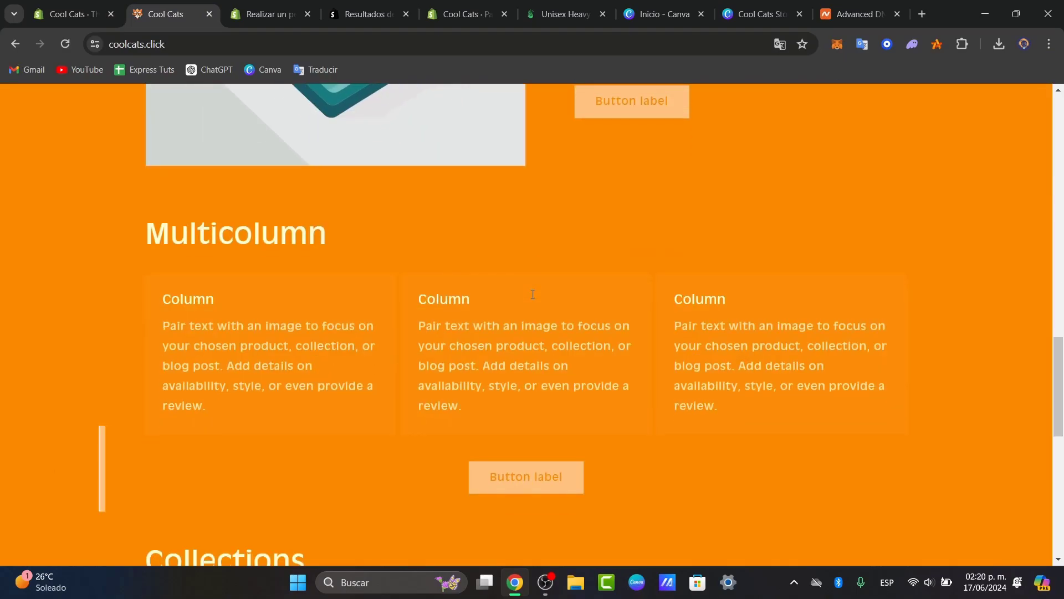
pyautogui.scroll(5, 531, 294)
pyautogui.click(72, 14)
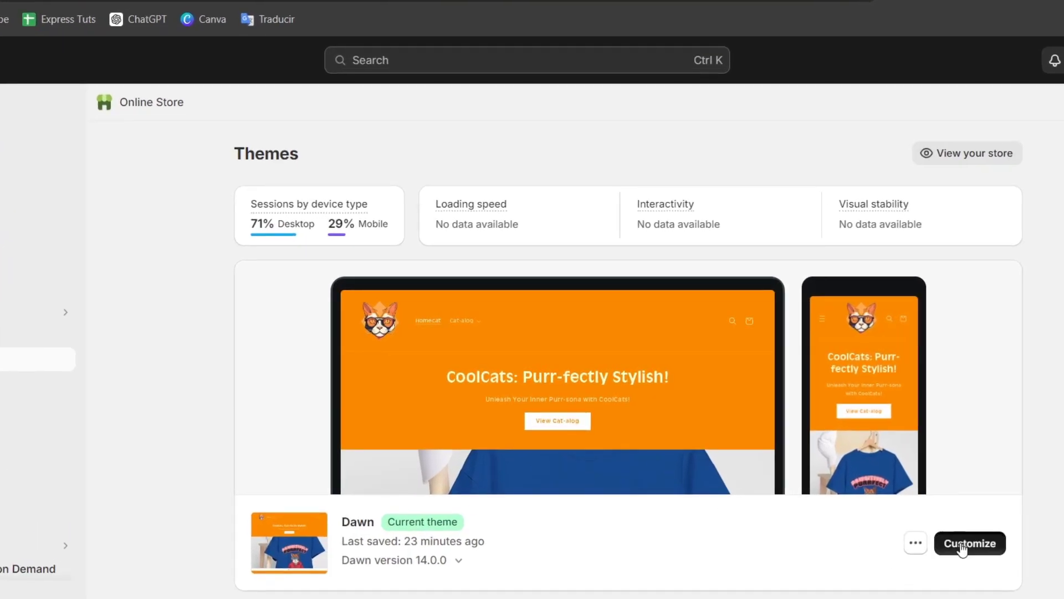
# Open the Dawn theme in the editor and scroll through the home page preview.
pyautogui.click(884, 499)
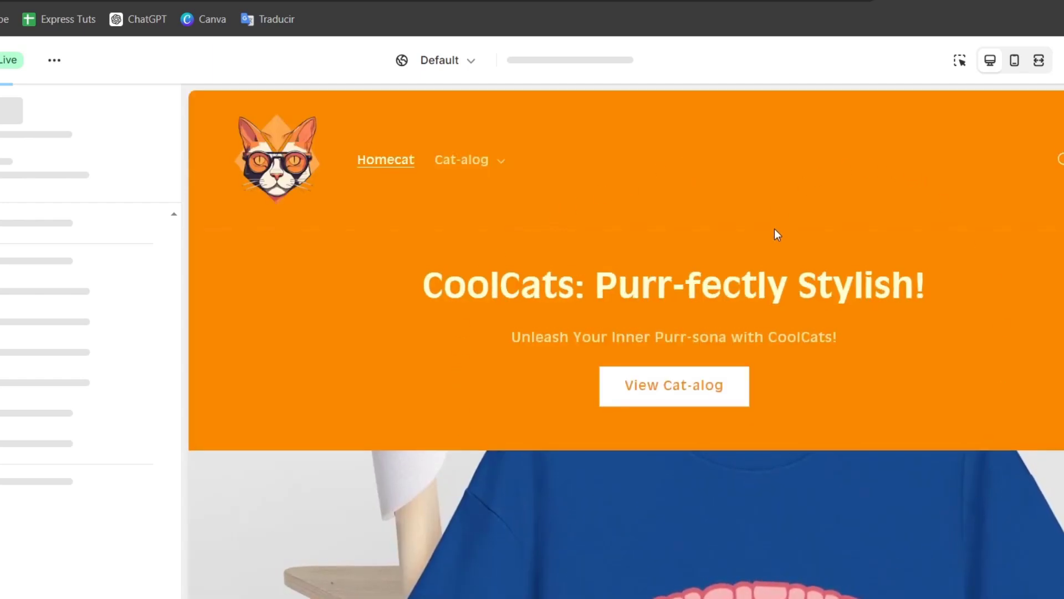
pyautogui.scroll(-5, 781, 261)
pyautogui.scroll(-5, 804, 338)
pyautogui.scroll(10, 817, 387)
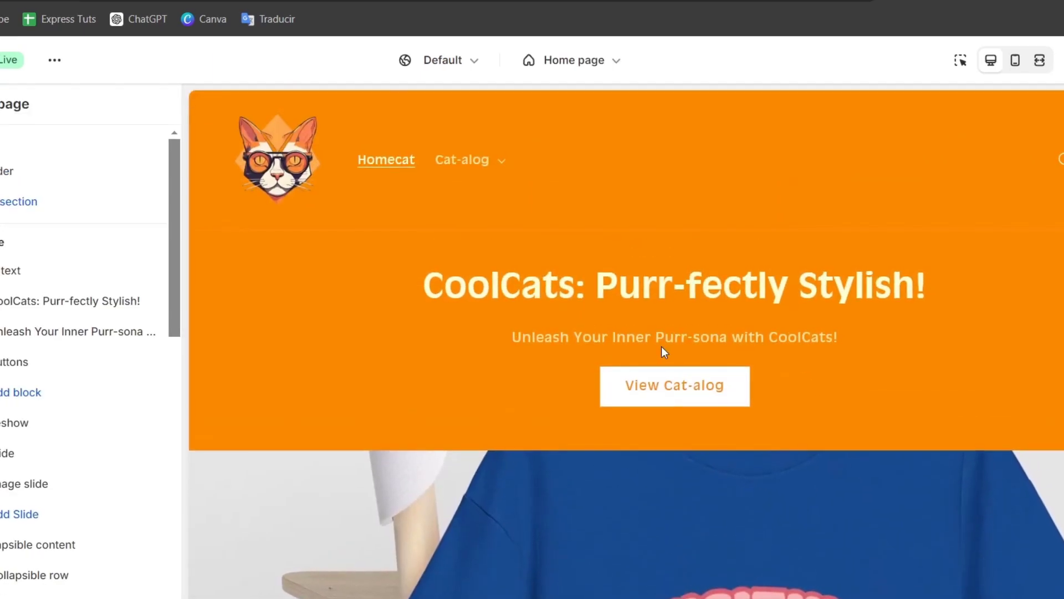
pyautogui.scroll(-10, 104, 260)
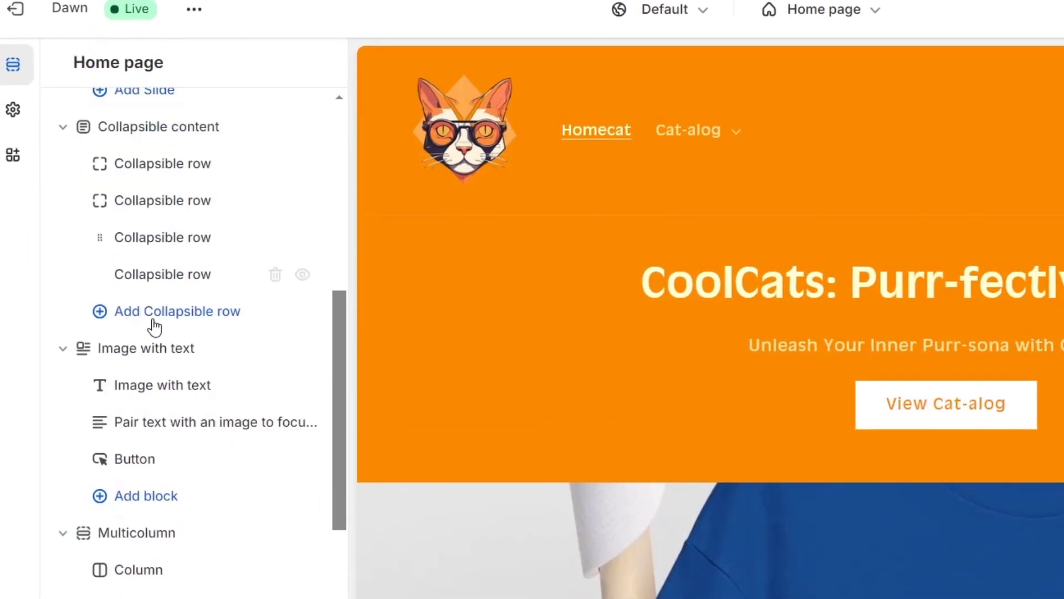
pyautogui.scroll(10, 159, 373)
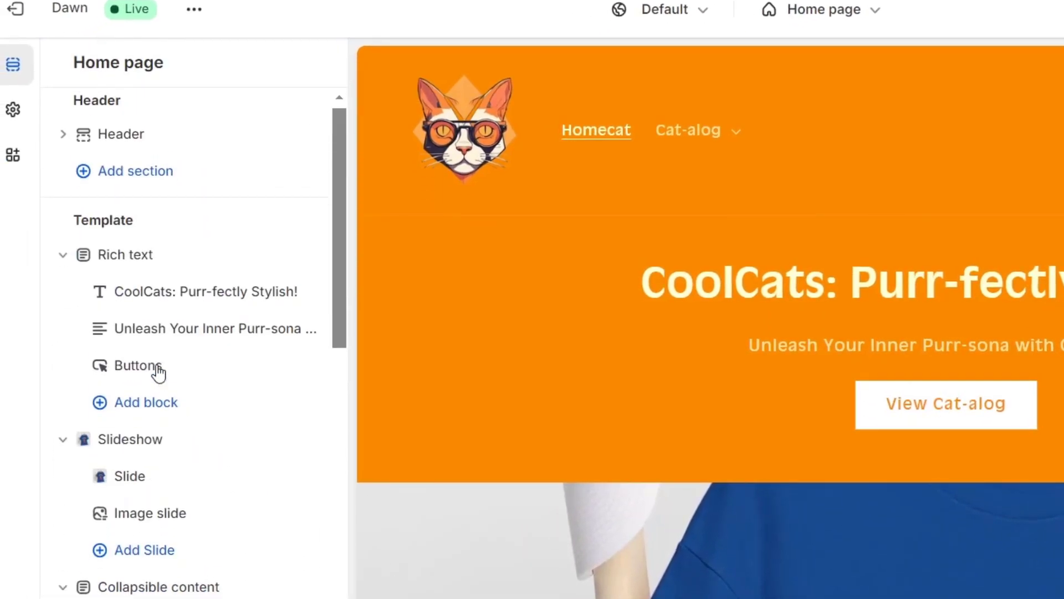
pyautogui.scroll(-10, 159, 373)
pyautogui.scroll(8, 158, 373)
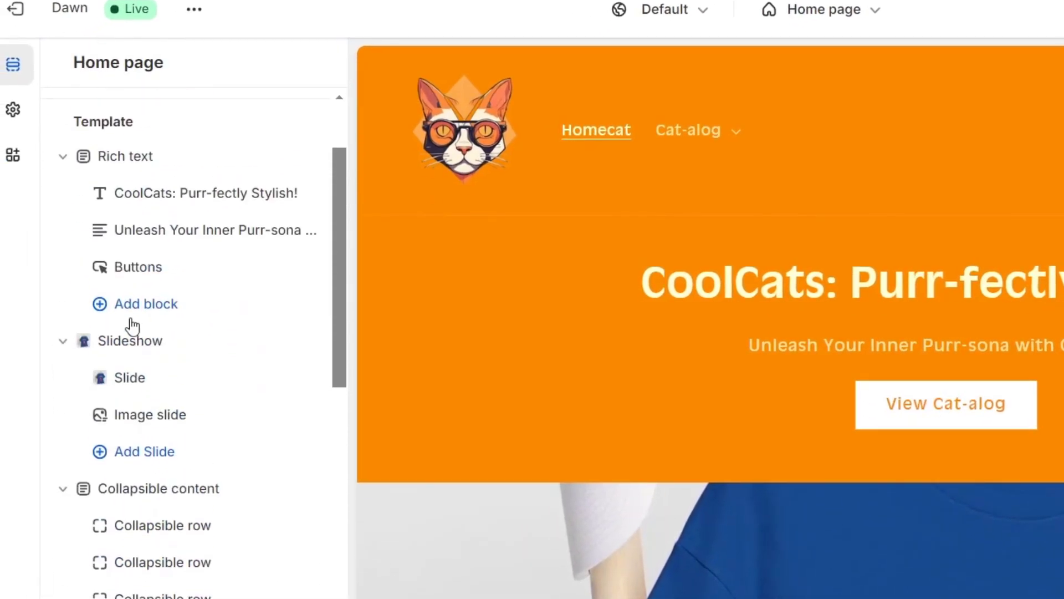
# Check Theme settings, return to Sections, and collapse the Rich text and Slideshow sections.
pyautogui.click(14, 117)
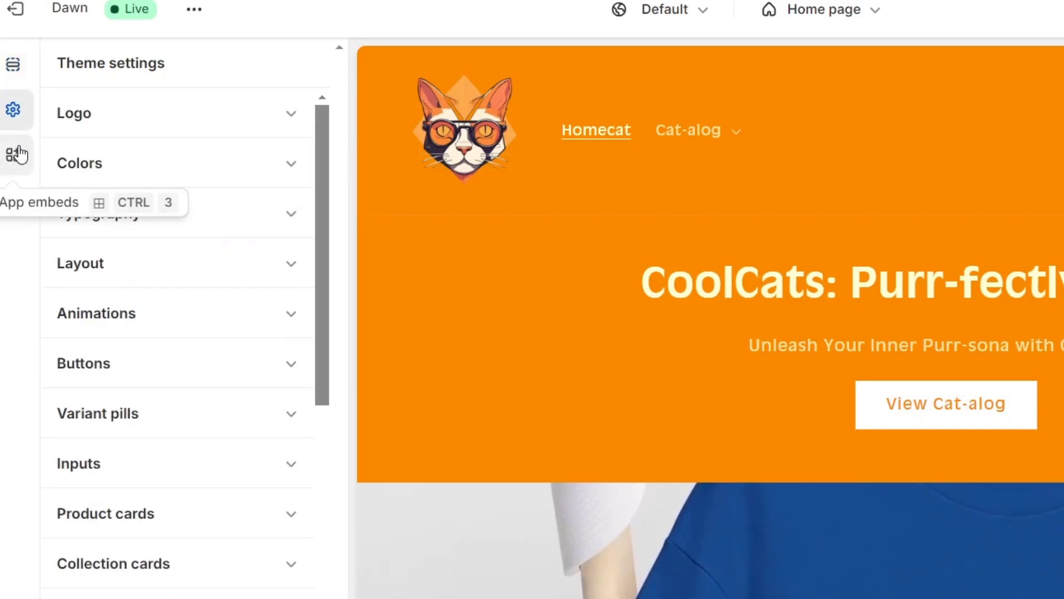
pyautogui.click(16, 67)
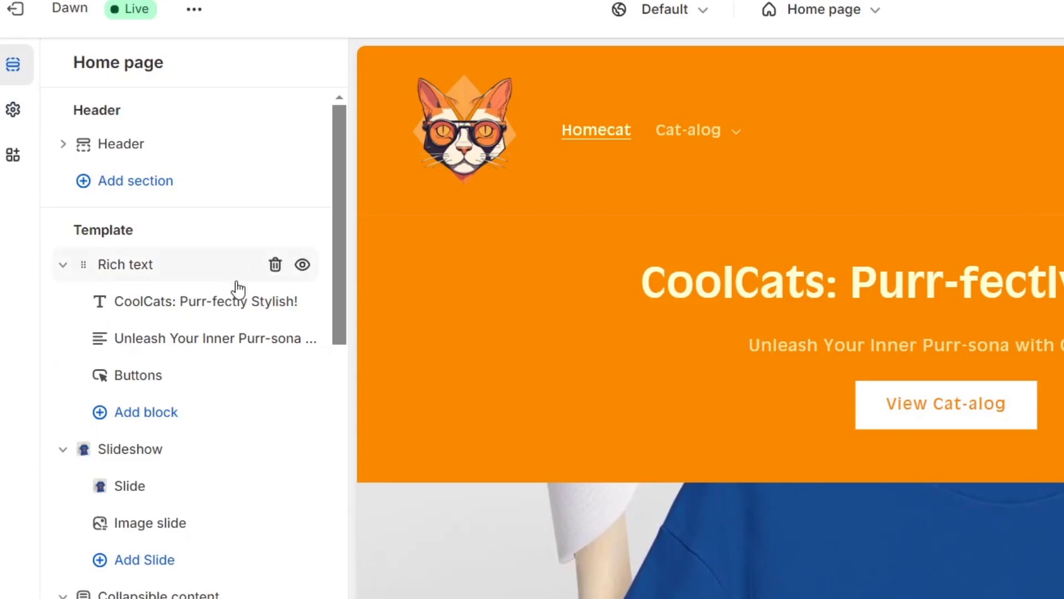
pyautogui.scroll(-10, 239, 323)
pyautogui.scroll(10, 239, 322)
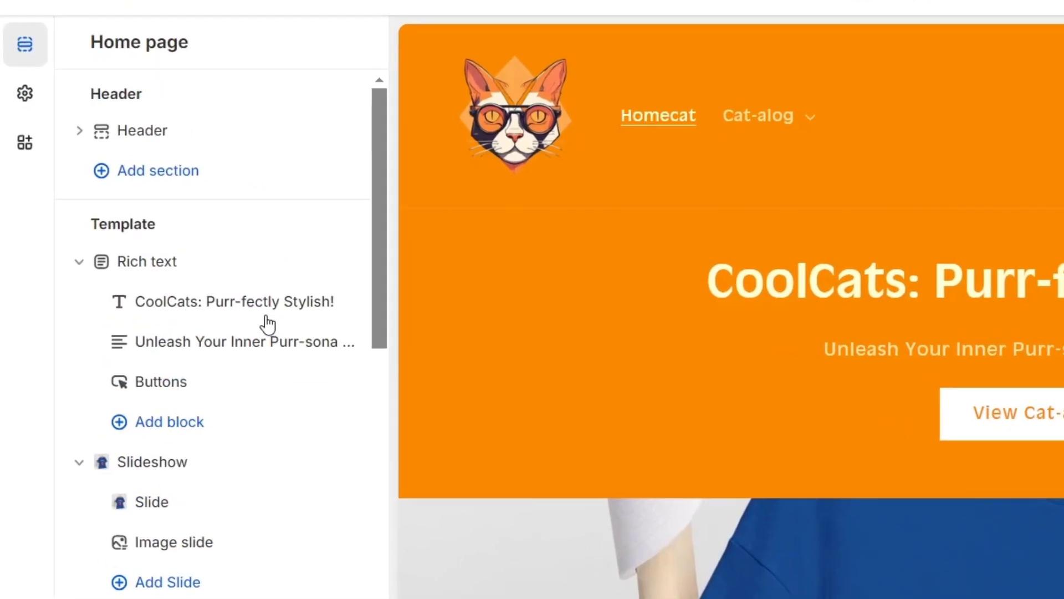
pyautogui.click(85, 265)
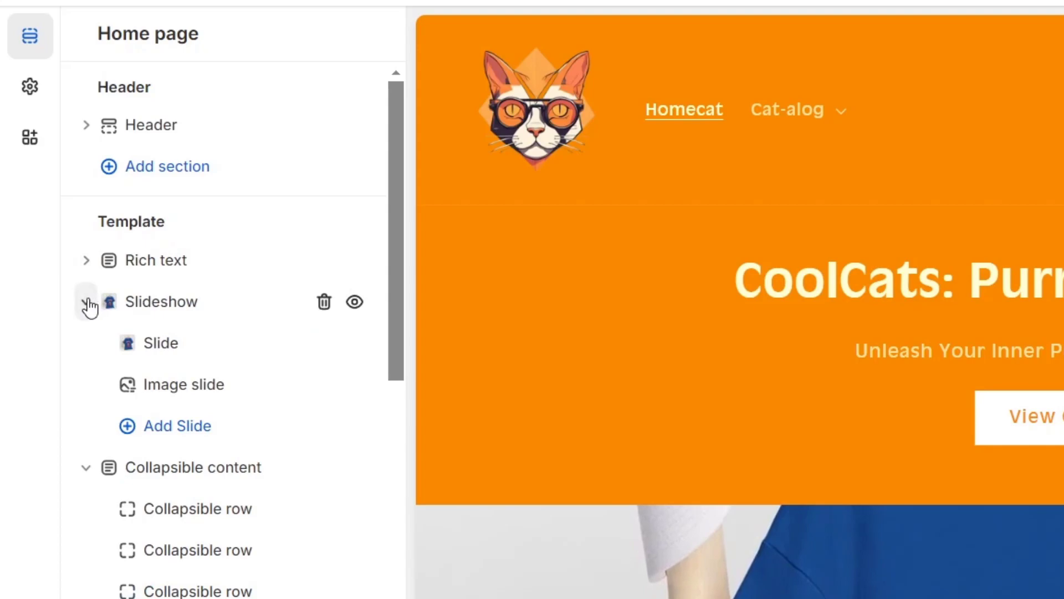
pyautogui.click(87, 302)
# Browse the Add section pickers under Header and below Collection list, then open Collection list settings.
pyautogui.click(158, 167)
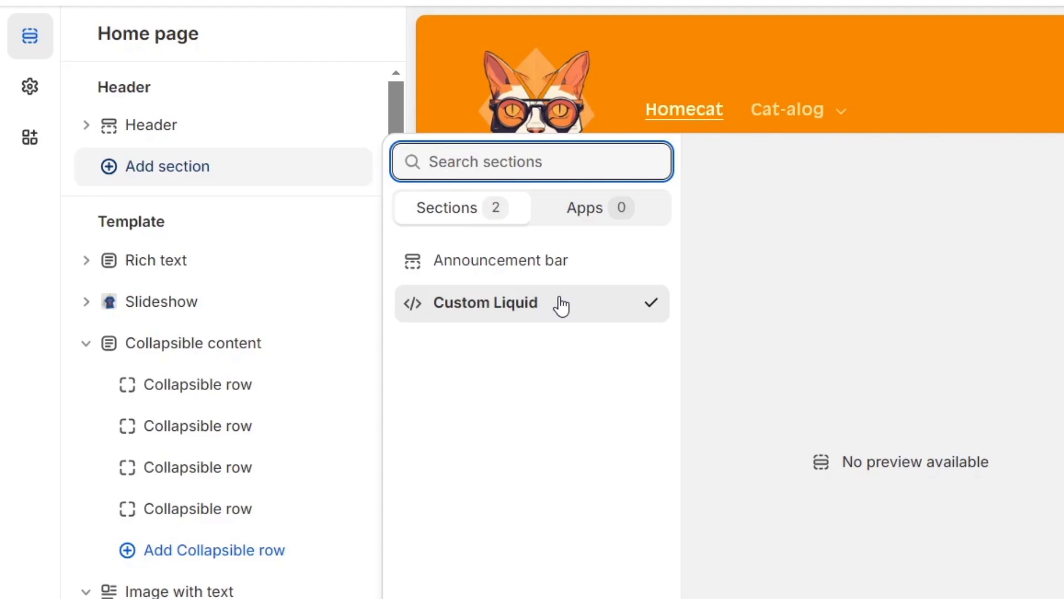
pyautogui.click(351, 169)
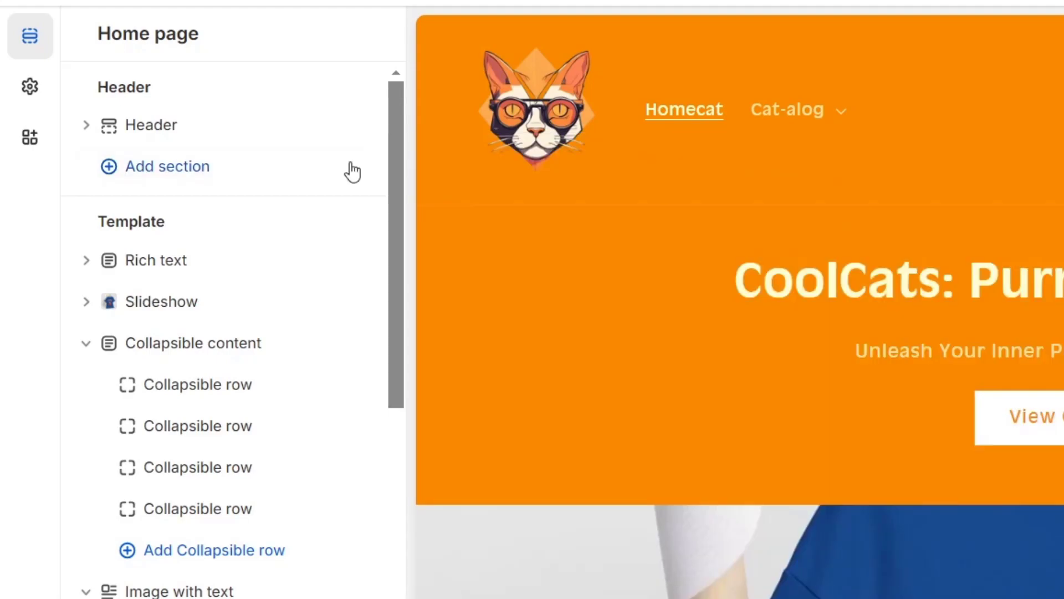
pyautogui.scroll(-4, 266, 285)
pyautogui.scroll(-8, 268, 557)
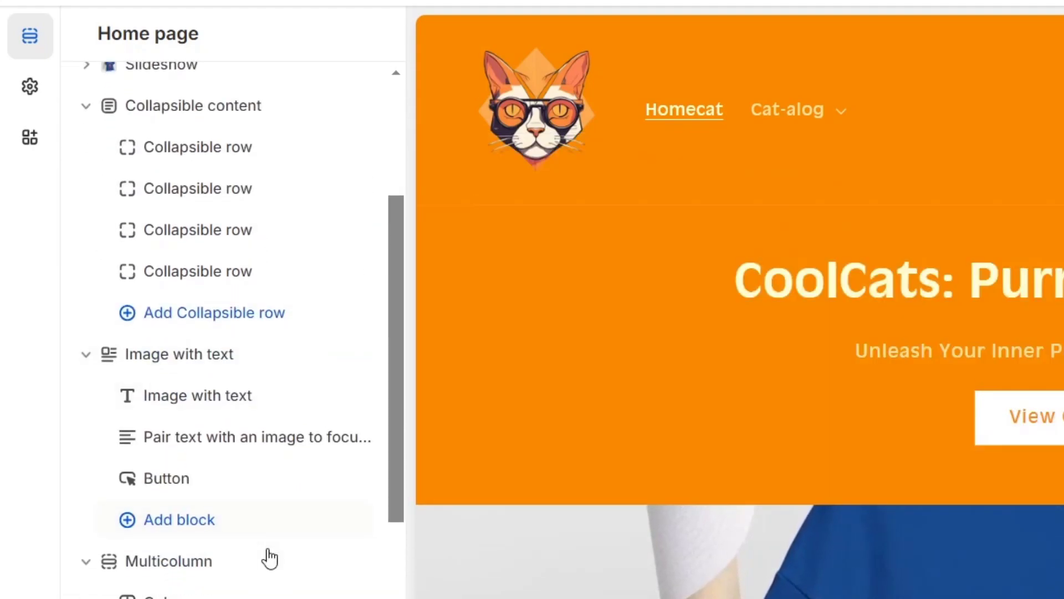
pyautogui.click(213, 565)
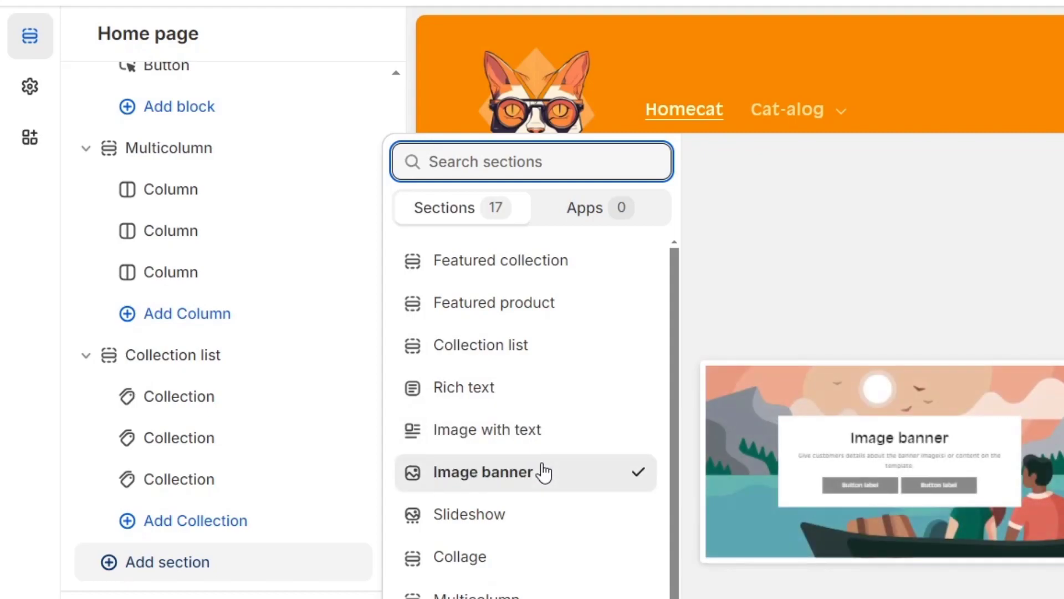
pyautogui.scroll(-3, 506, 557)
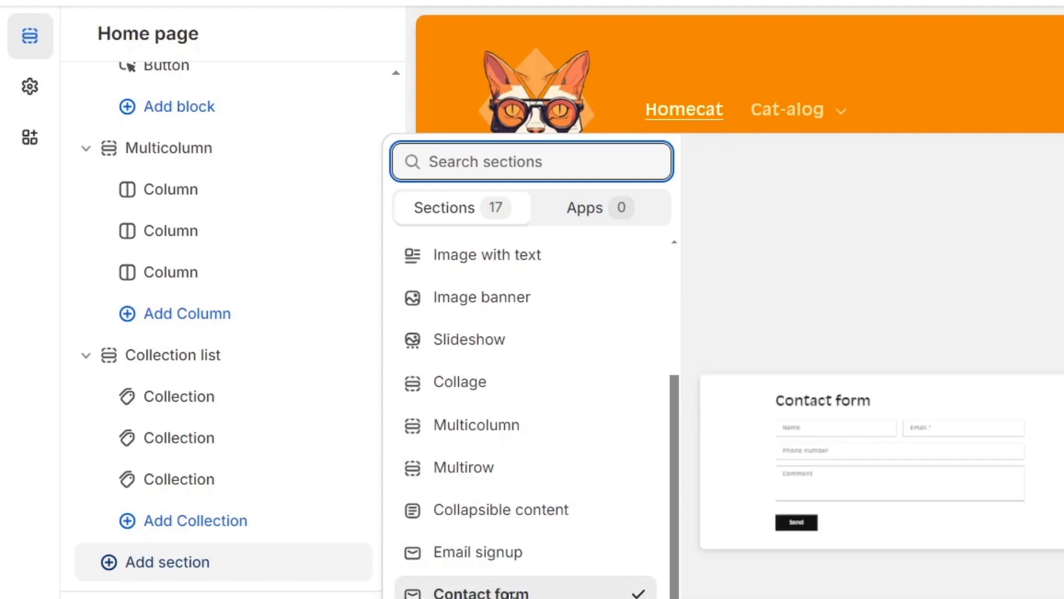
pyautogui.click(184, 361)
pyautogui.click(184, 362)
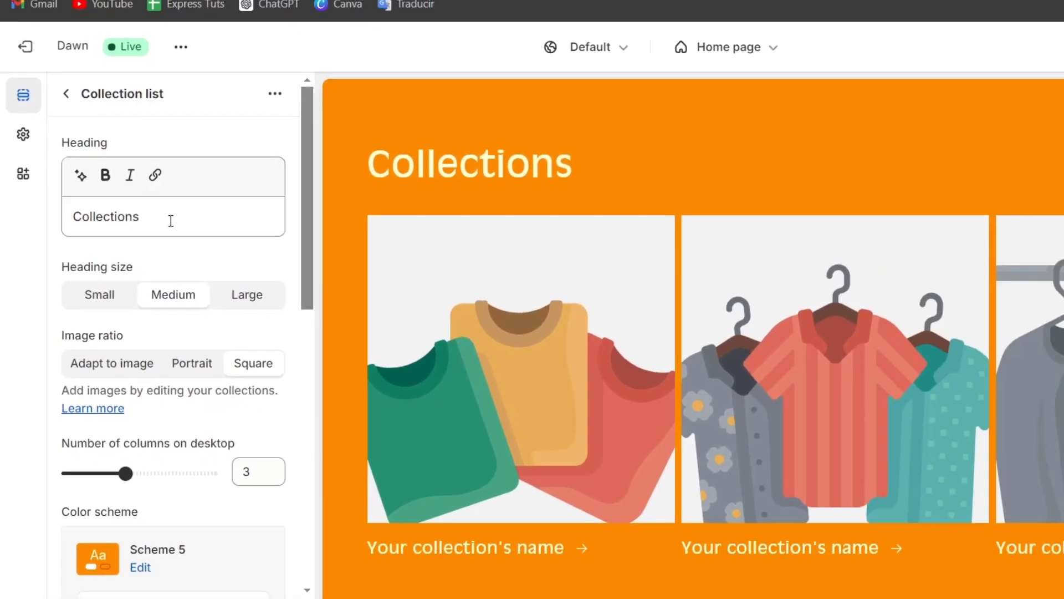
# Set Collection list images to Portrait, shrink the Collections heading, and enable the View all button.
pyautogui.doubleClick(220, 200)
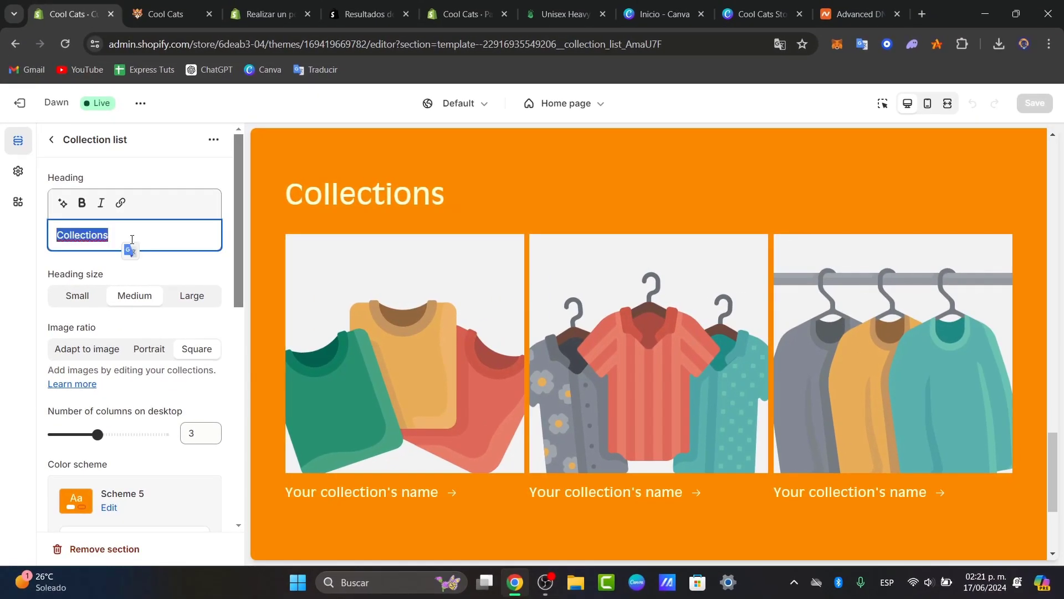
pyautogui.scroll(-1, 164, 341)
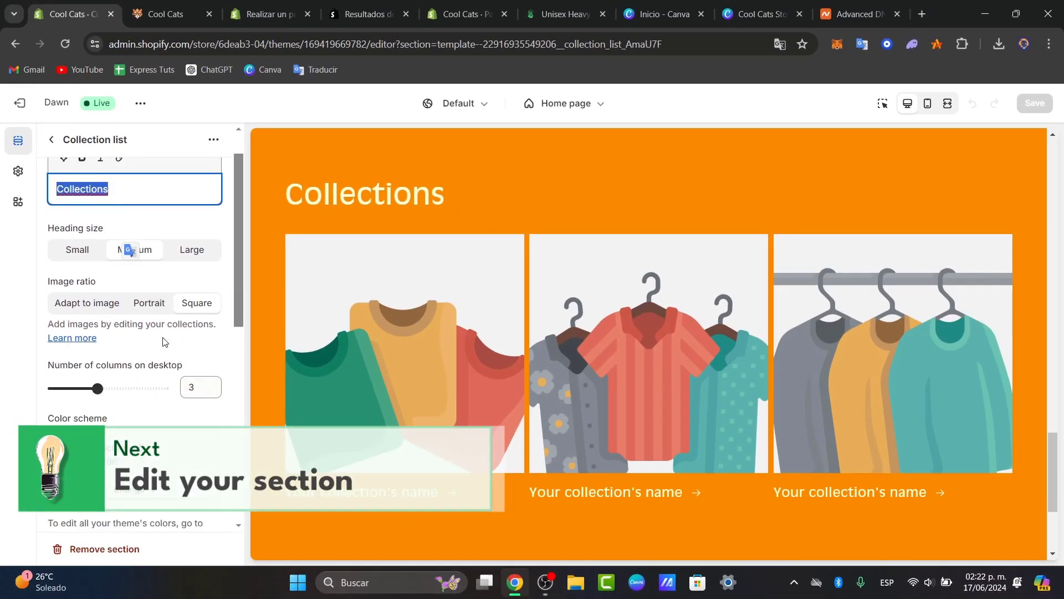
pyautogui.click(149, 280)
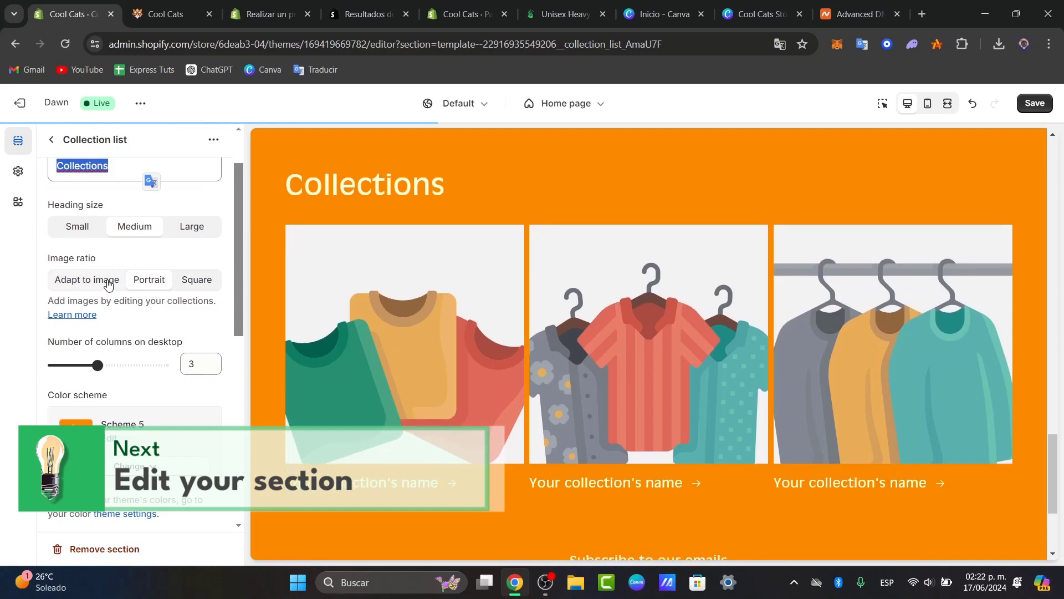
pyautogui.click(89, 227)
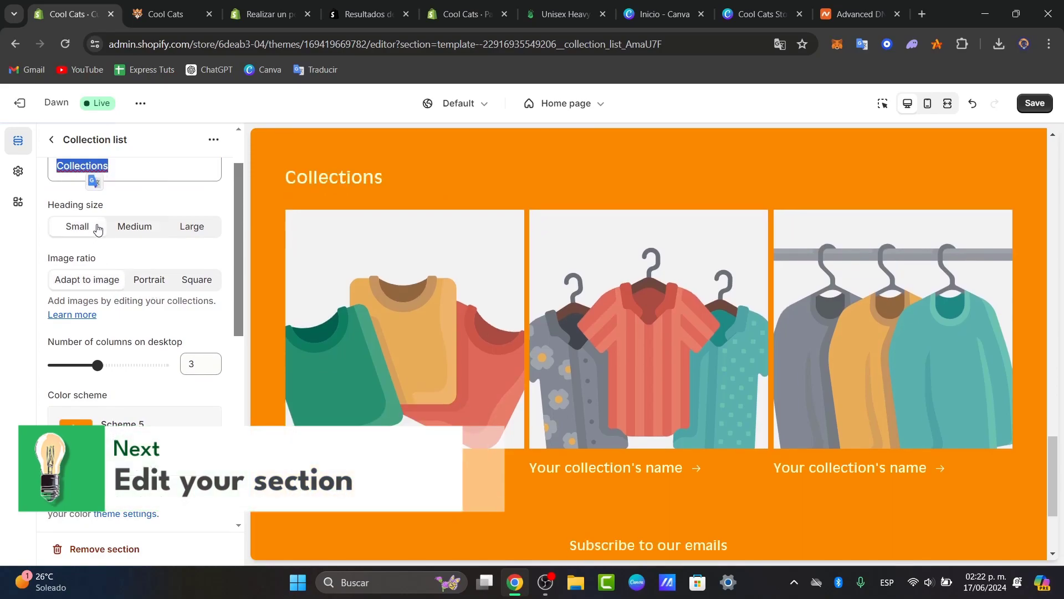
pyautogui.scroll(-3, 134, 300)
pyautogui.scroll(-3, 158, 308)
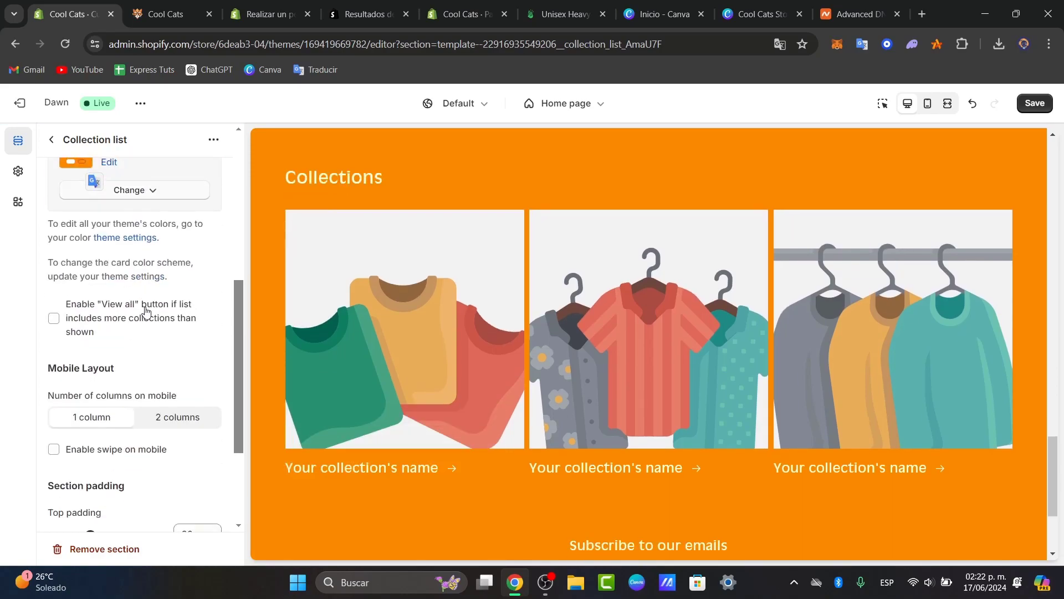
pyautogui.click(98, 322)
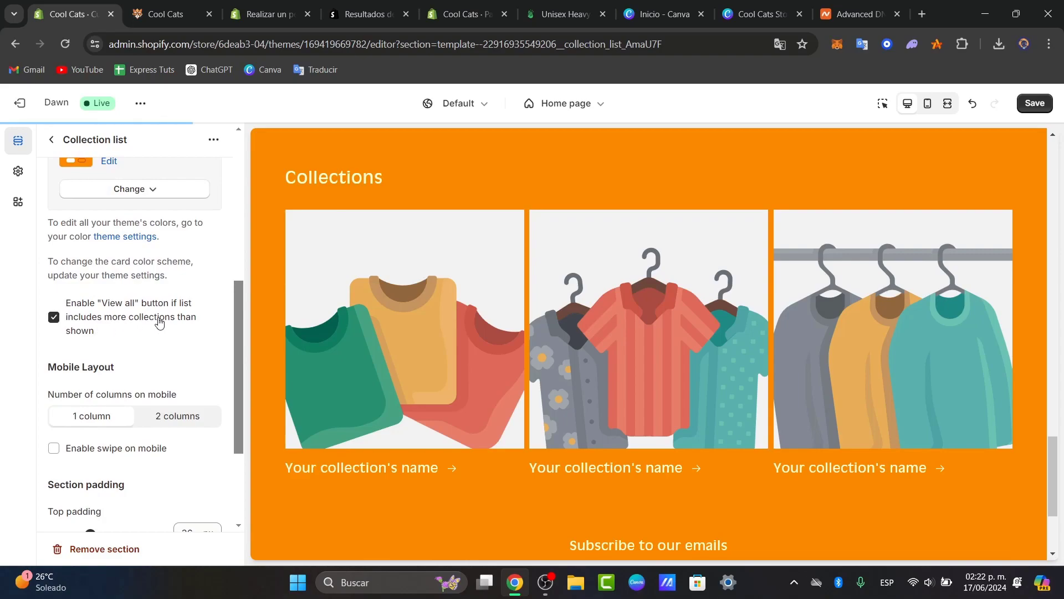
# Scroll to the padding controls, then return to the Home page section outline.
pyautogui.scroll(-1, 189, 342)
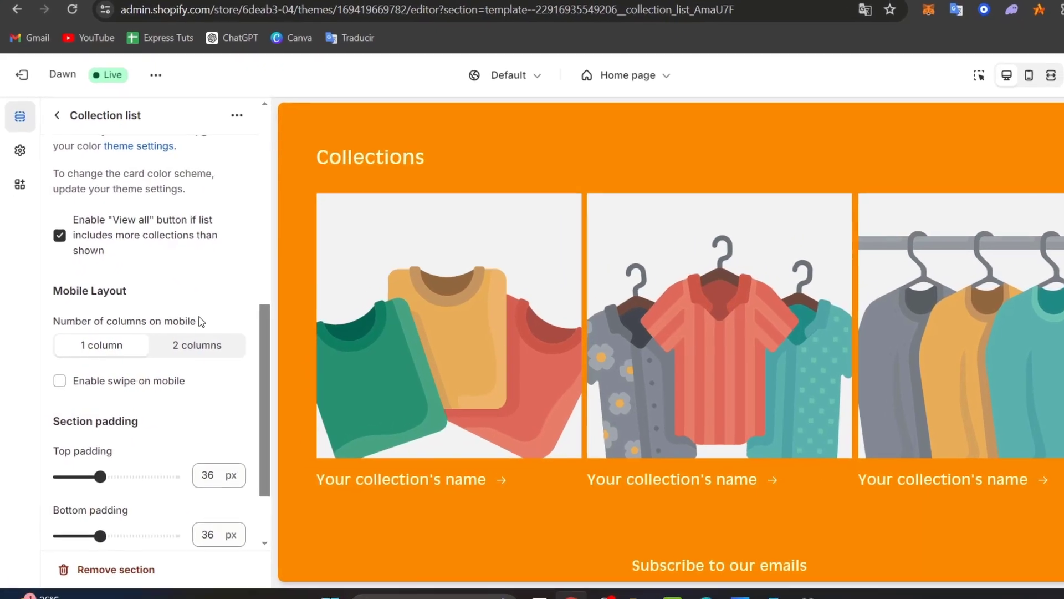
pyautogui.scroll(-1, 179, 333)
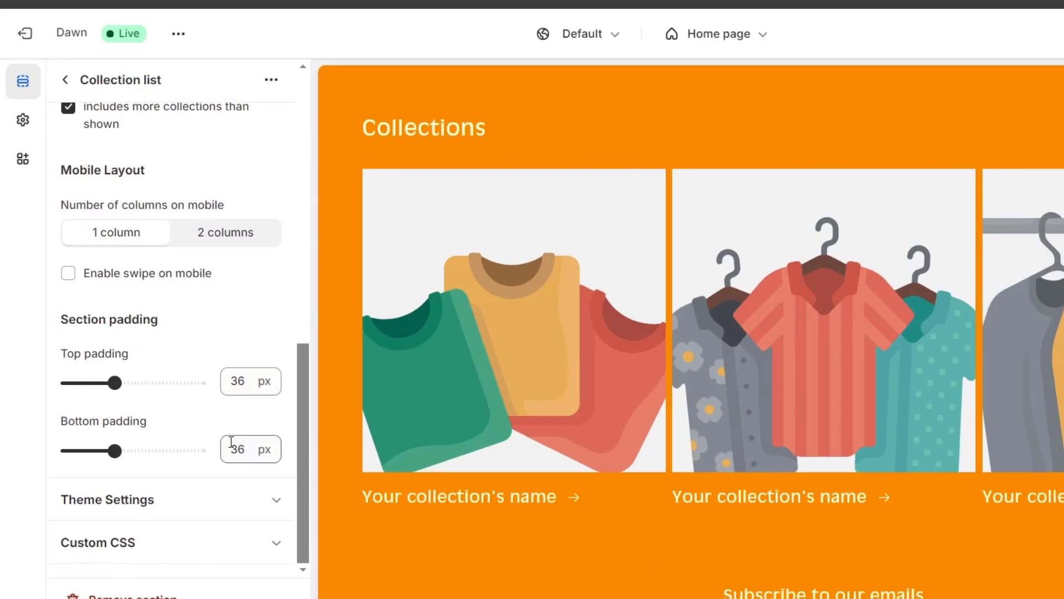
pyautogui.scroll(5, 183, 425)
pyautogui.press('Escape')
pyautogui.scroll(-4, 820, 504)
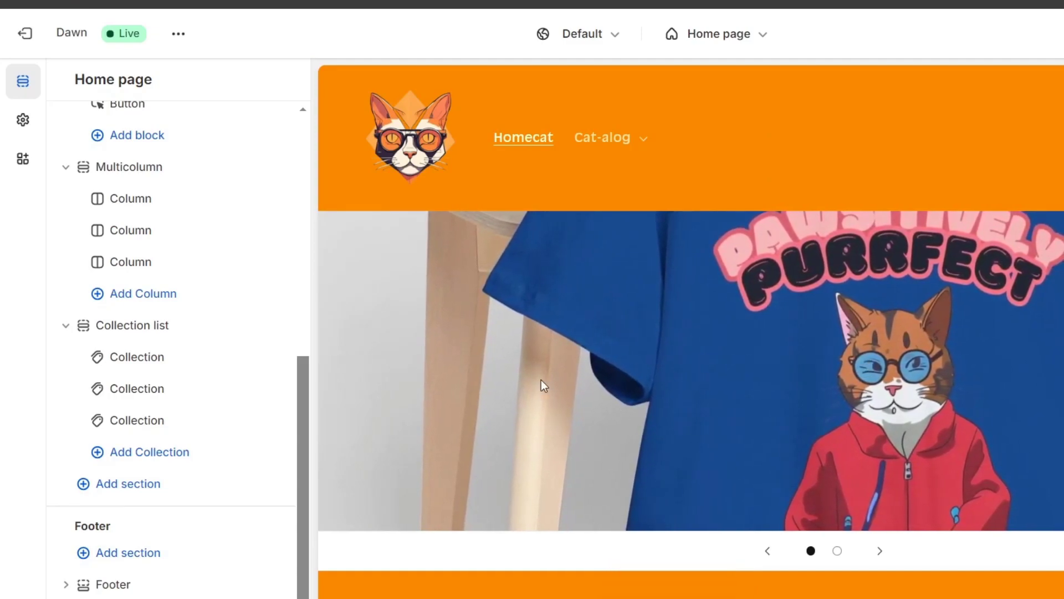
# Scroll the section outline to the top and exit the editor to Online Store > Themes.
pyautogui.scroll(8, 158, 355)
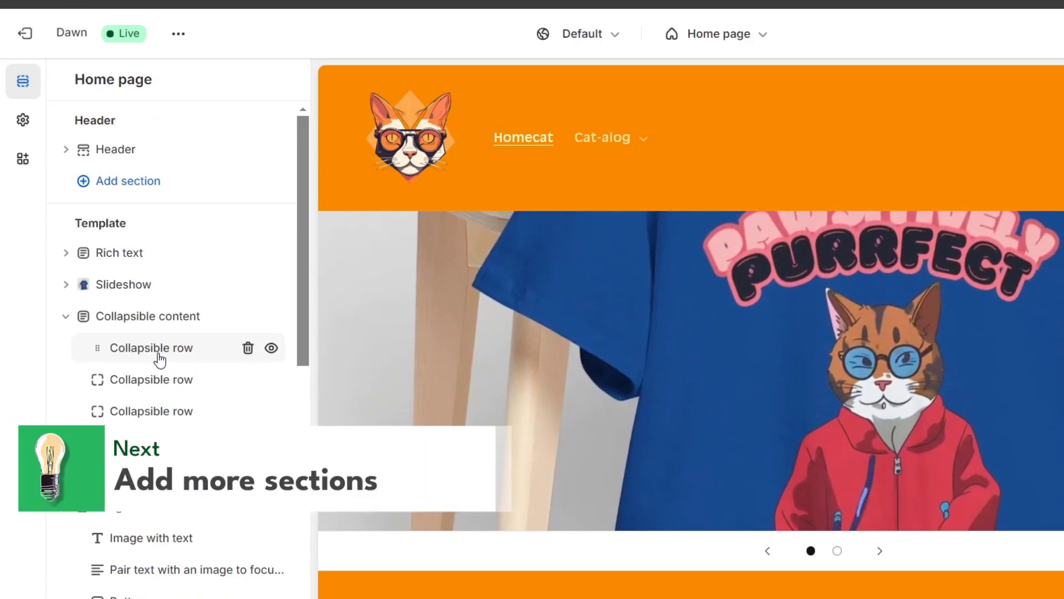
pyautogui.moveTo(156, 332)
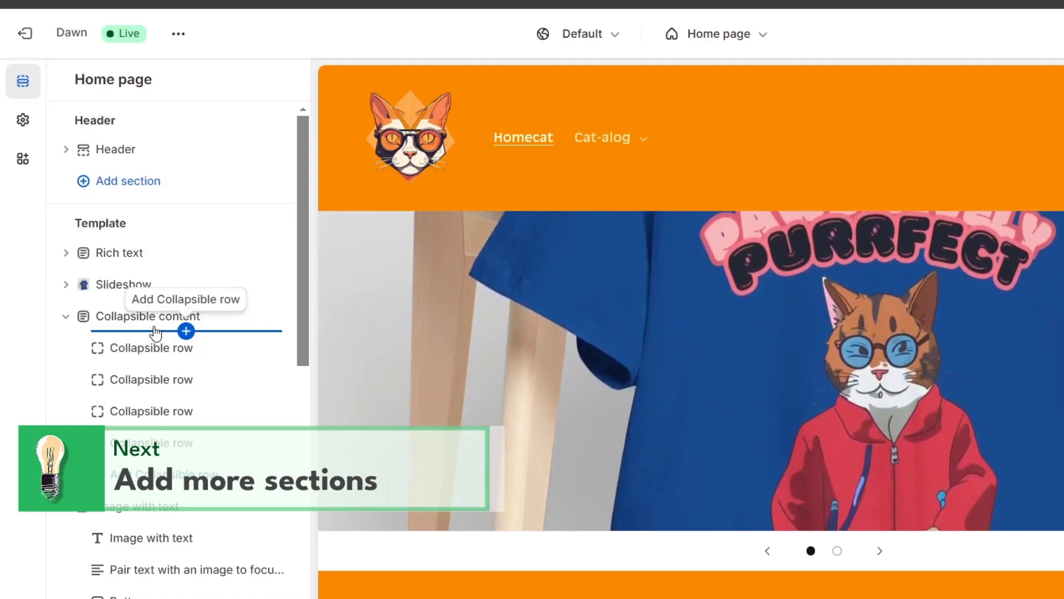
pyautogui.click(28, 44)
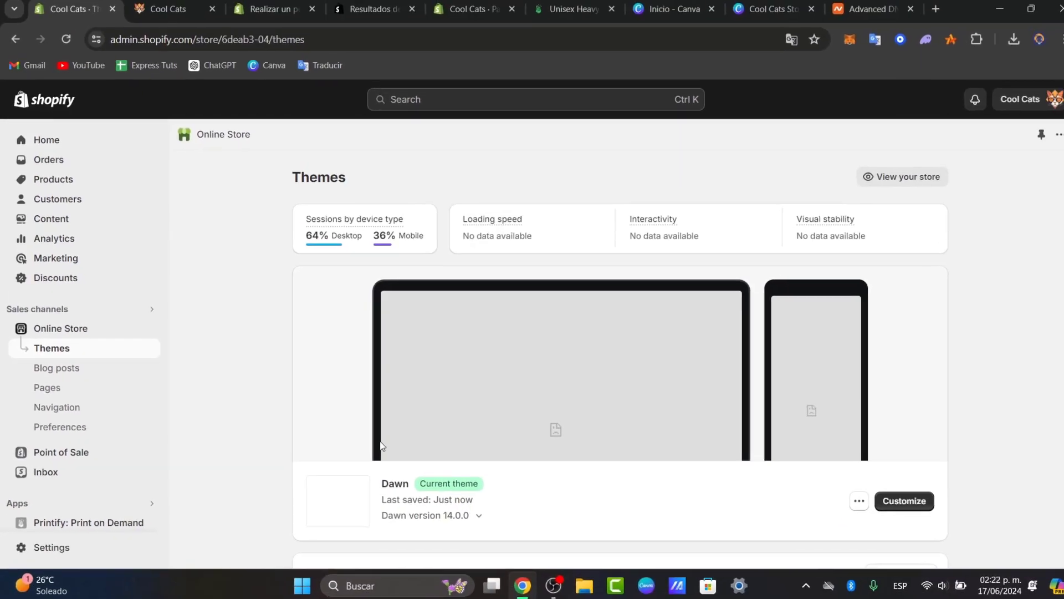
# Search apps for 'pagepa' and open the PageFly Landing Page Builder listing.
pyautogui.click(132, 529)
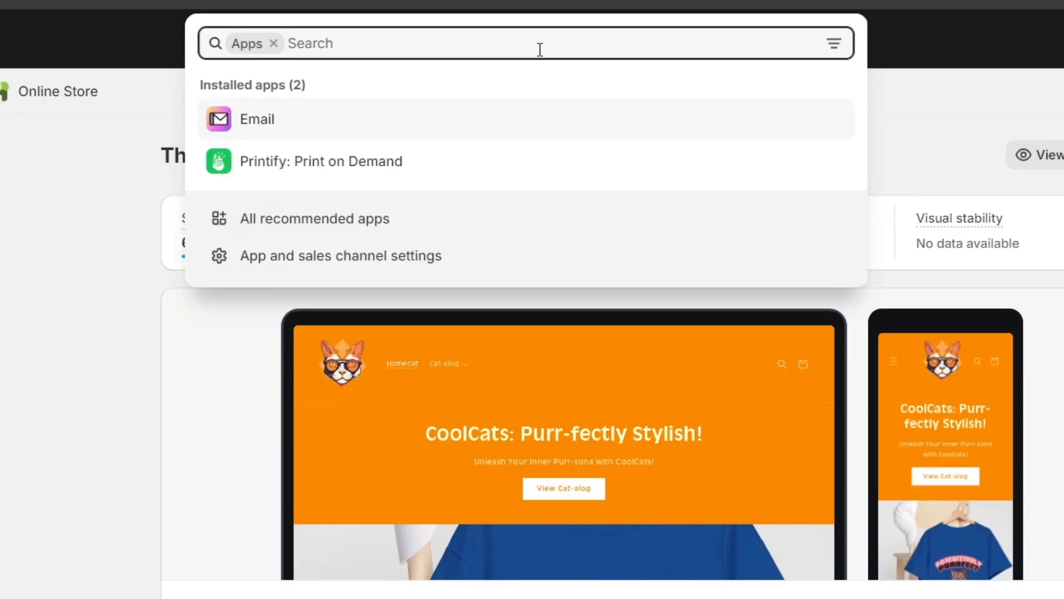
pyautogui.write('pagepa')
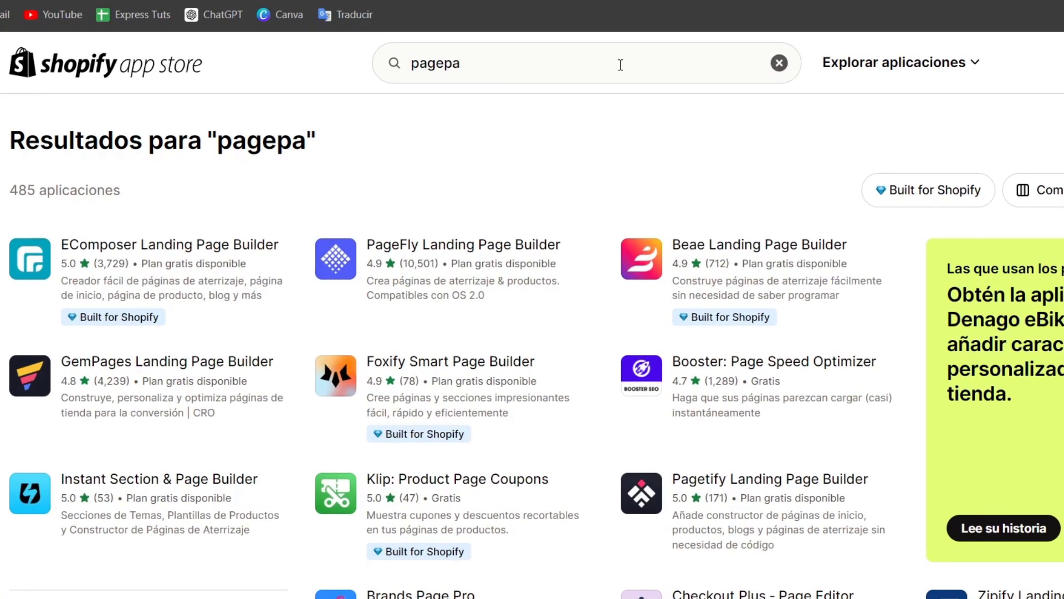
pyautogui.click(488, 243)
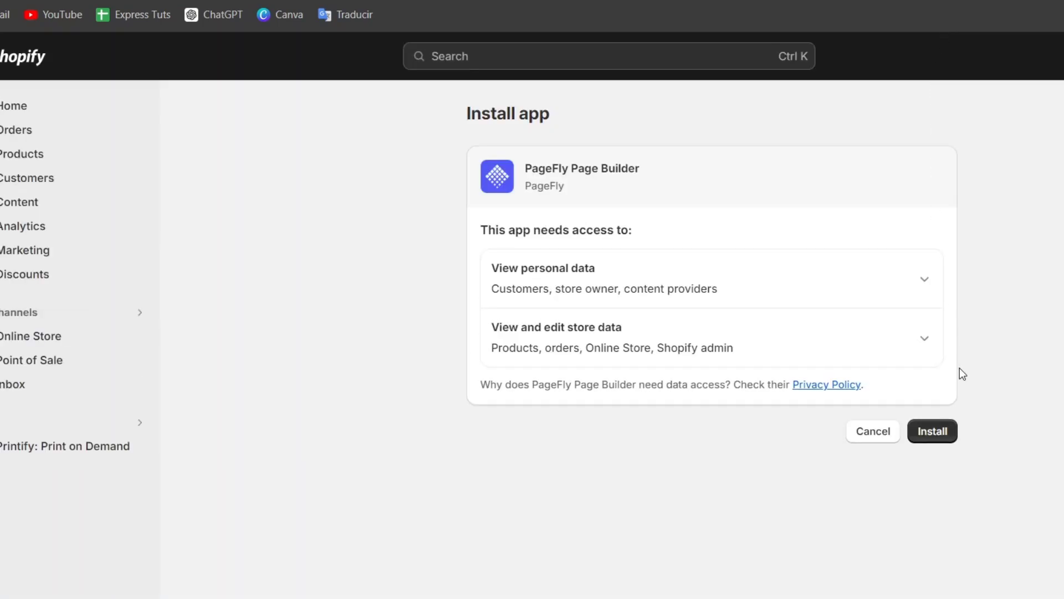
# Approve the requested data access to install PageFly Page Builder.
pyautogui.click(955, 429)
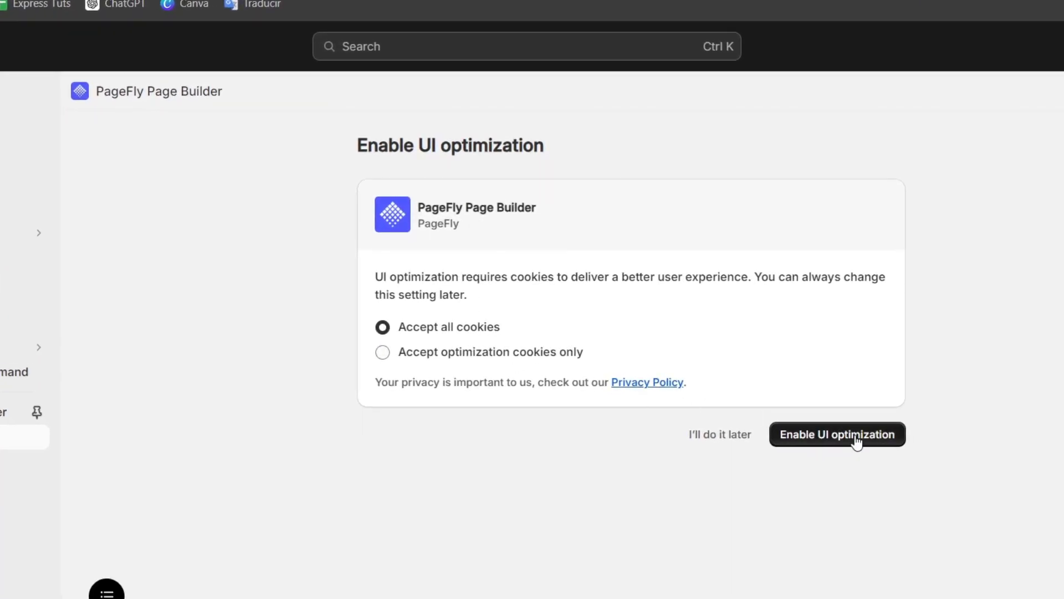
# Enable PageFly's UI optimization and pick Section as the first thing to create.
pyautogui.click(795, 437)
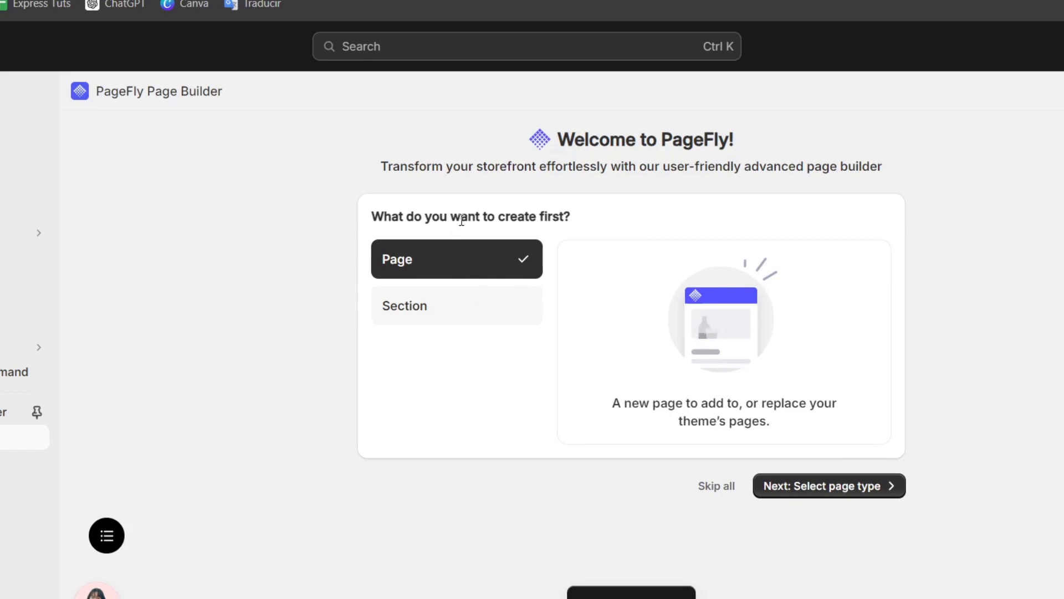
pyautogui.moveTo(461, 221); pyautogui.dragTo(590, 234)
pyautogui.click(466, 307)
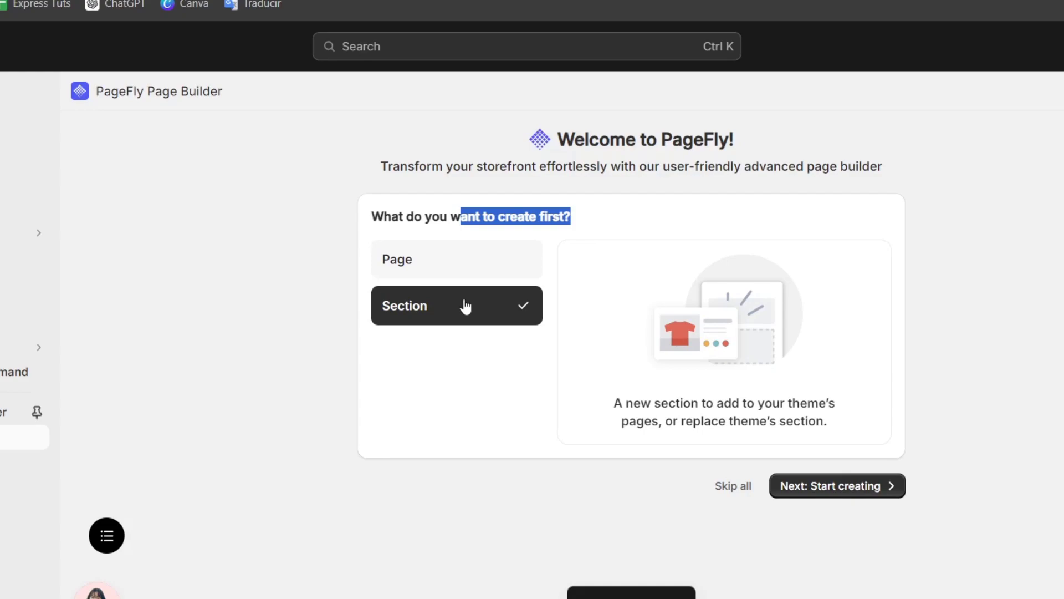
# Start a new untitled section and scroll the element list down to the Advanced group.
pyautogui.click(896, 486)
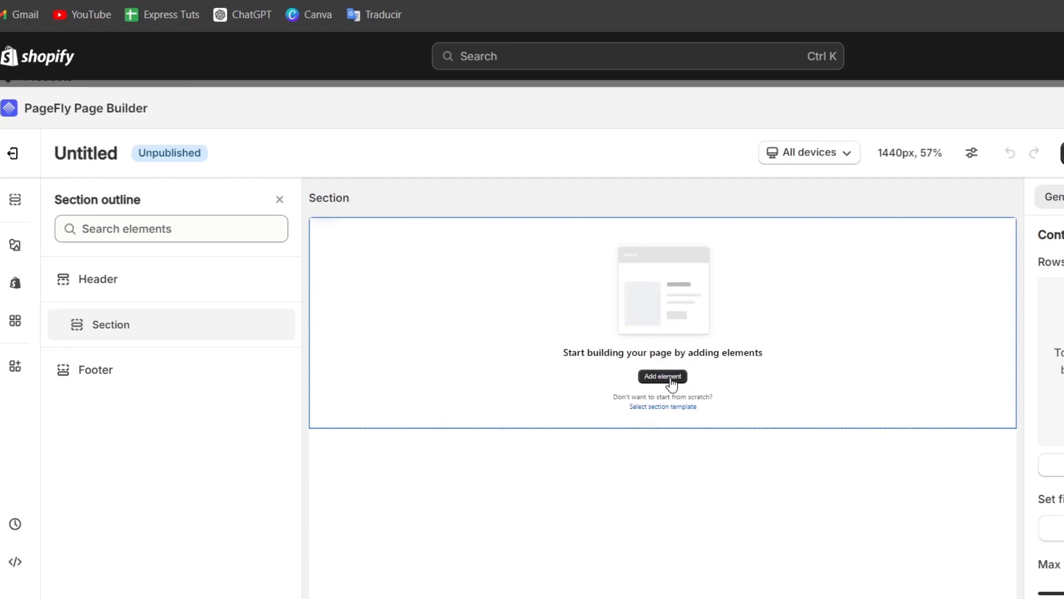
pyautogui.click(653, 382)
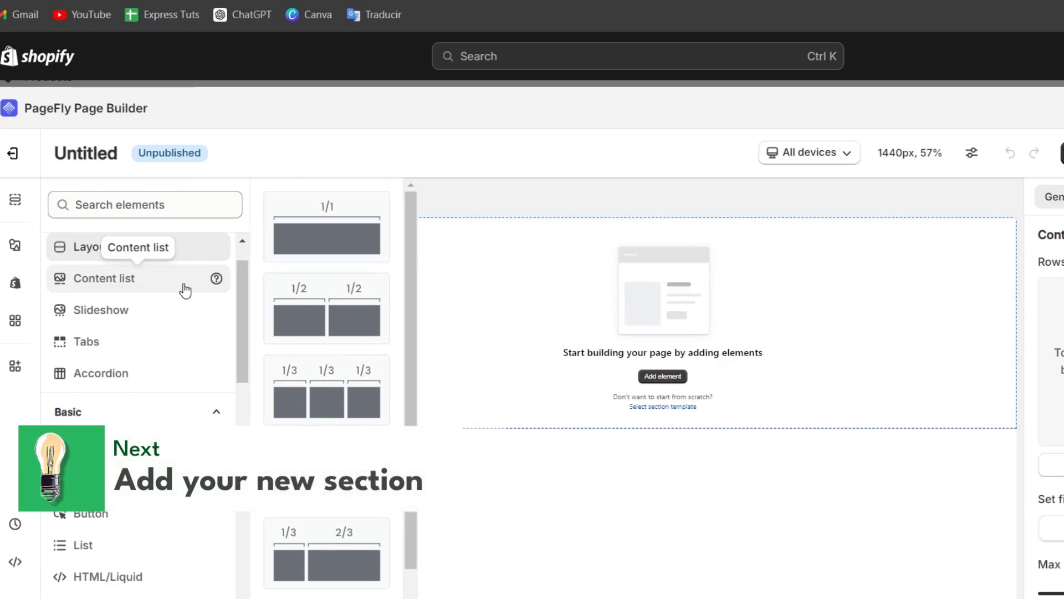
pyautogui.scroll(-1, 181, 290)
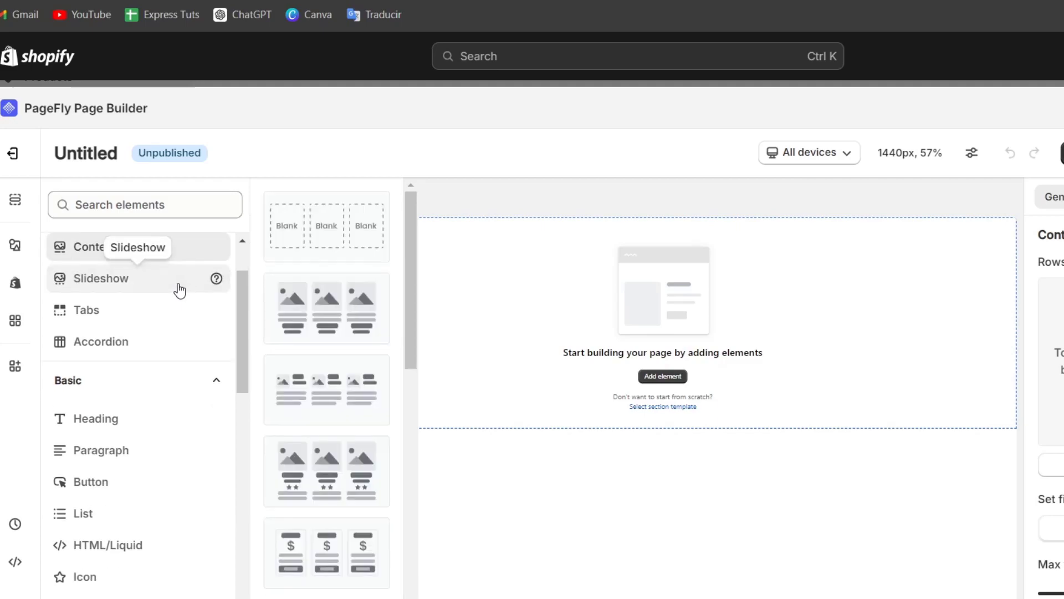
pyautogui.scroll(-2, 158, 284)
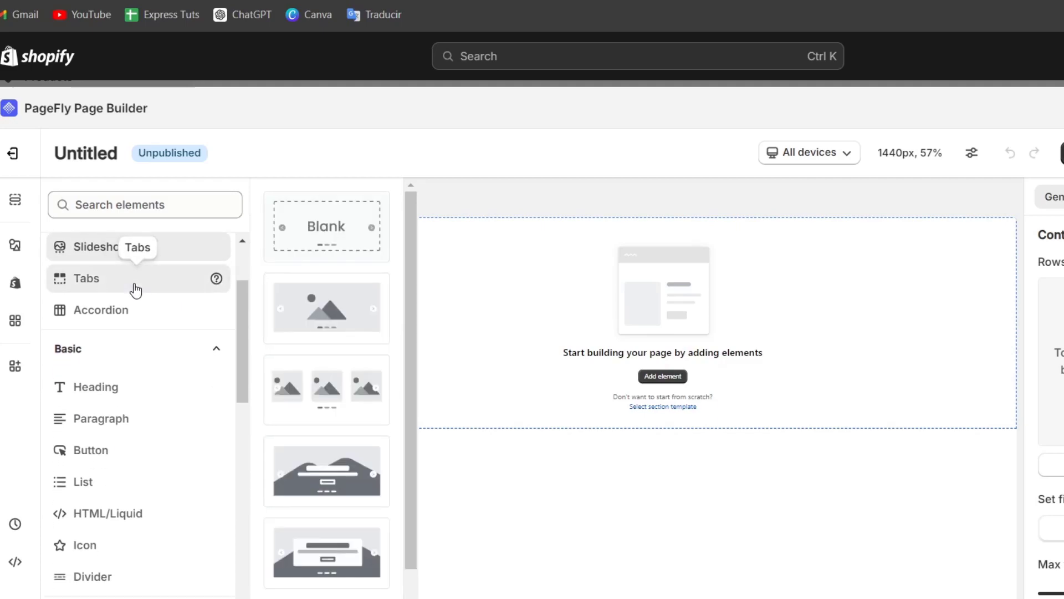
pyautogui.scroll(-1, 146, 294)
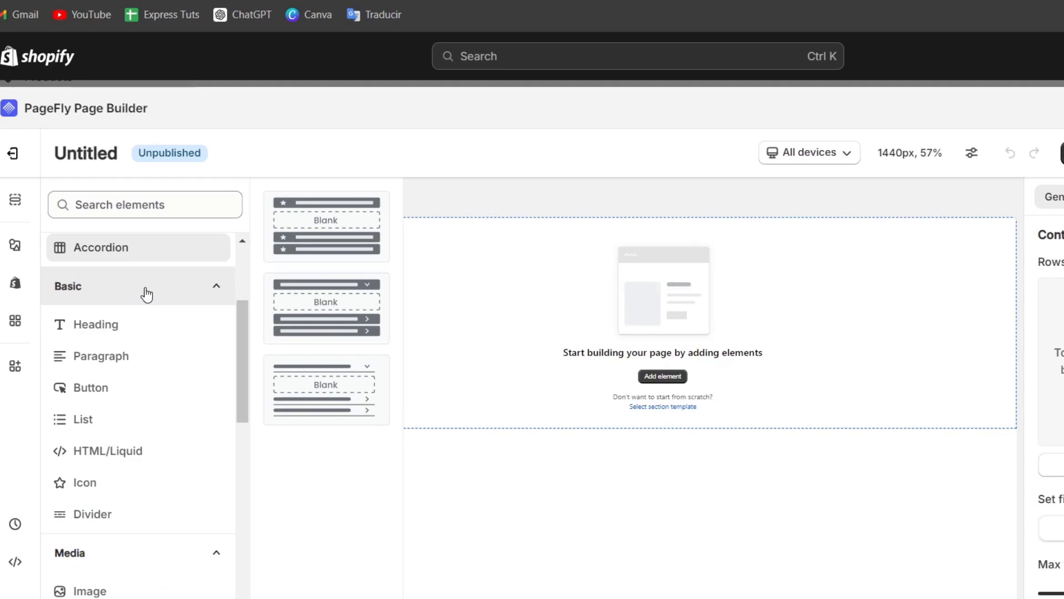
pyautogui.scroll(-3, 158, 339)
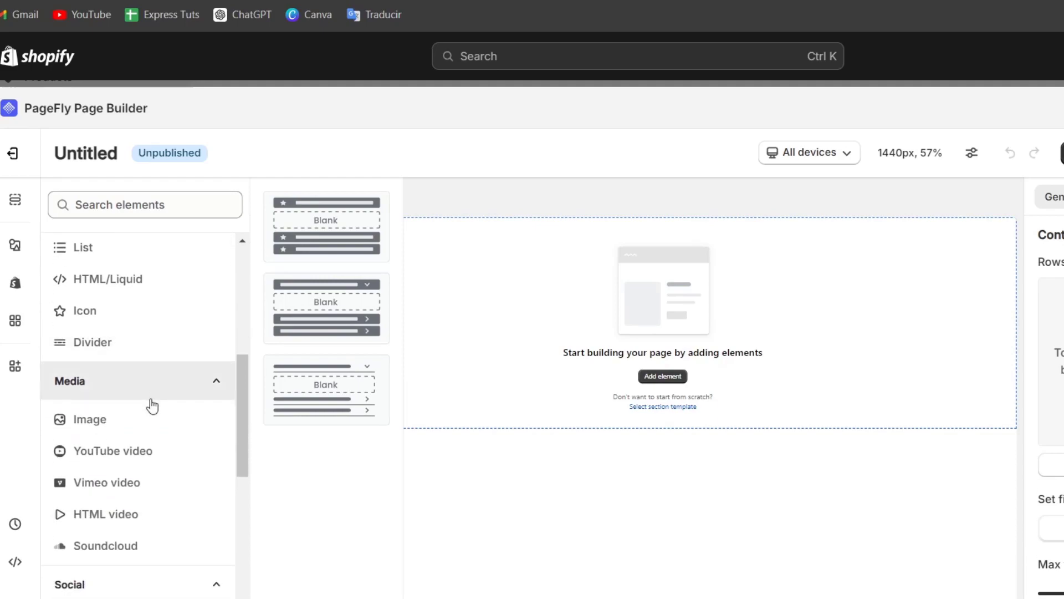
pyautogui.scroll(-2, 152, 406)
pyautogui.scroll(-3, 147, 416)
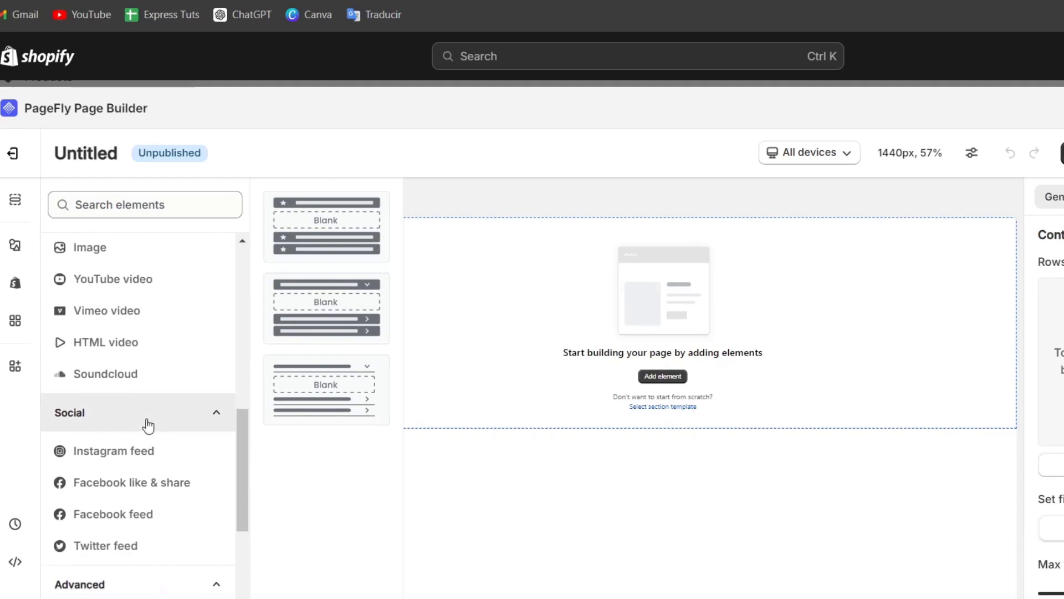
# Preview the QRCODE, Table and Google Map presets, ending on the Countdown presets.
pyautogui.click(138, 455)
pyautogui.scroll(-1, 139, 455)
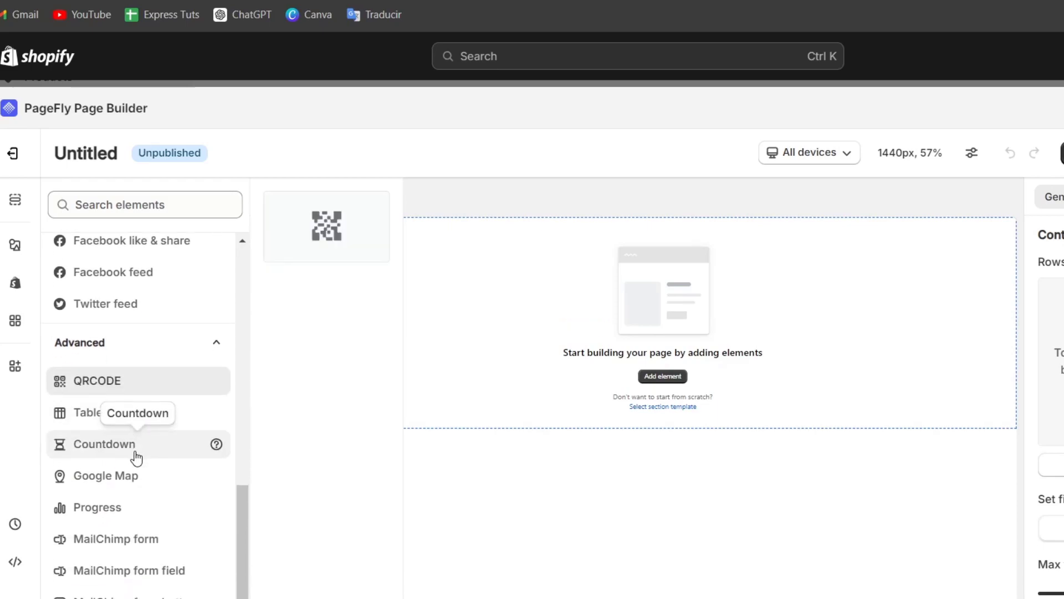
pyautogui.click(130, 425)
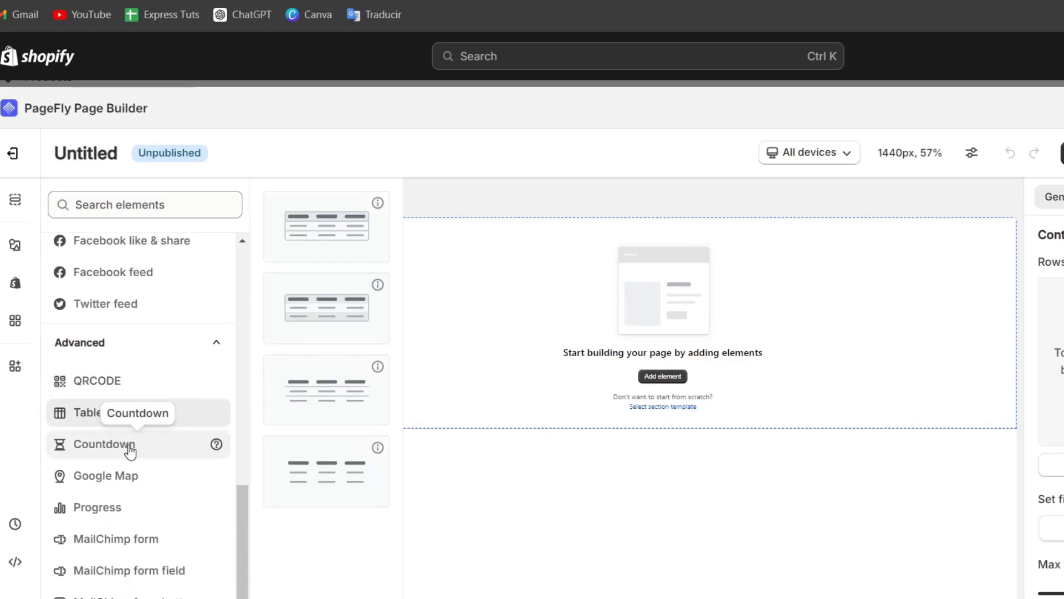
pyautogui.click(131, 482)
pyautogui.click(147, 456)
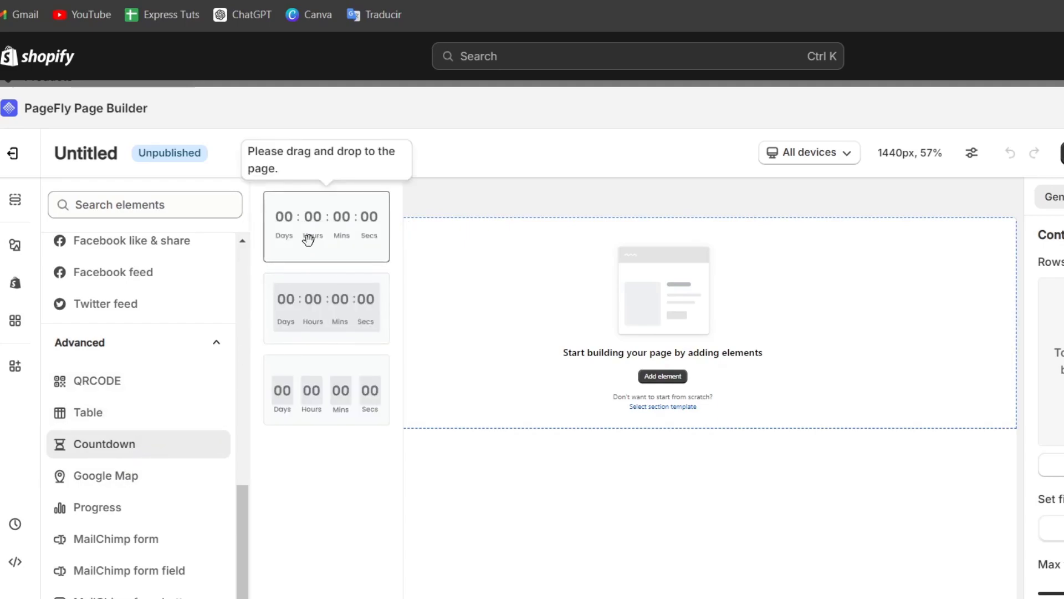
# Place the first Countdown preset in the section, dismiss the survey, and start it at a specific time.
pyautogui.moveTo(308, 239); pyautogui.dragTo(517, 281)
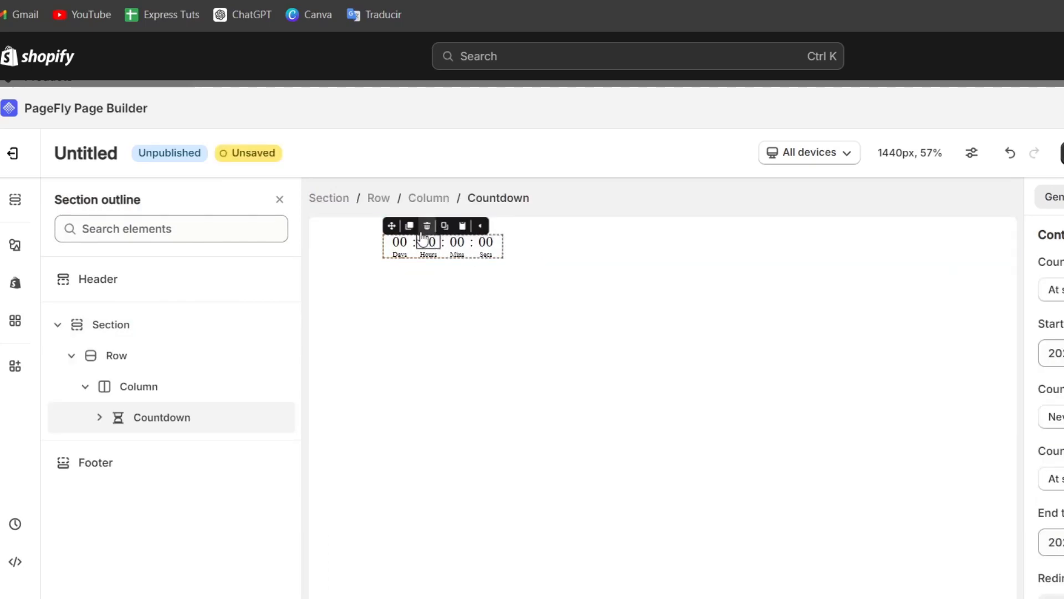
pyautogui.moveTo(390, 226); pyautogui.dragTo(553, 235)
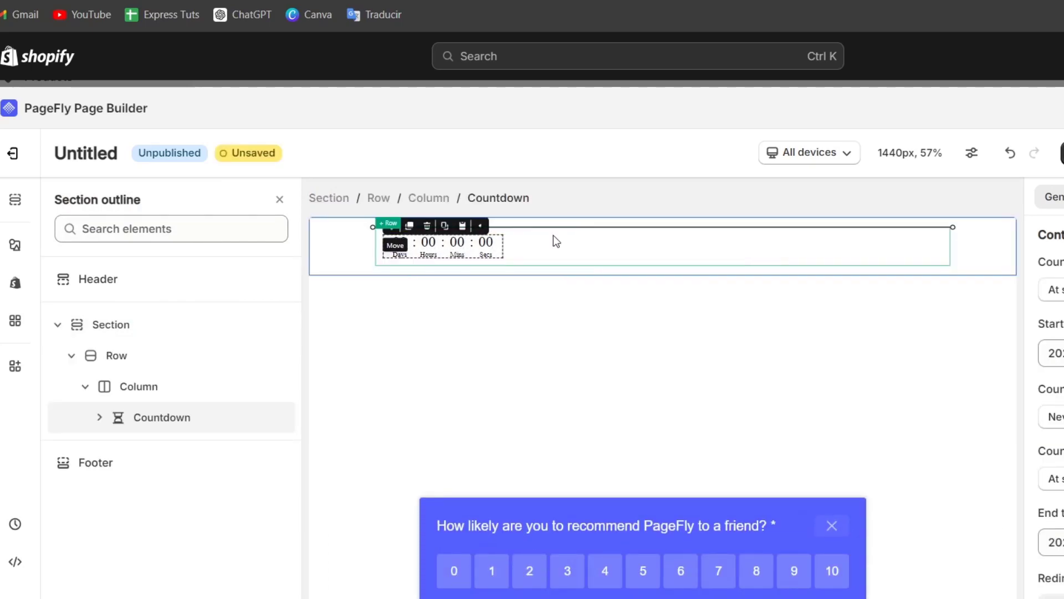
pyautogui.click(838, 523)
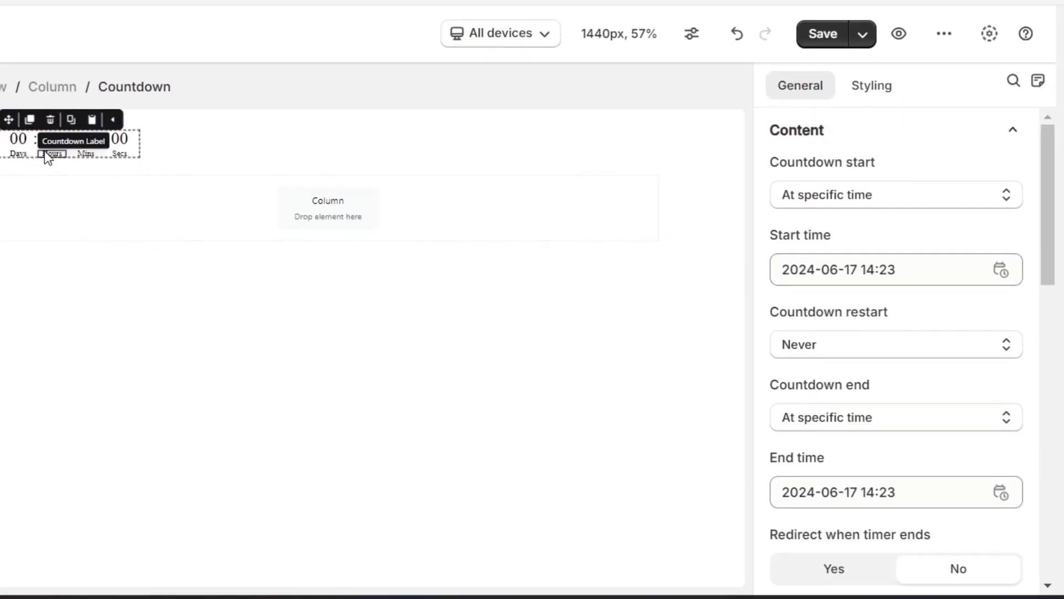
pyautogui.click(863, 201)
pyautogui.click(888, 250)
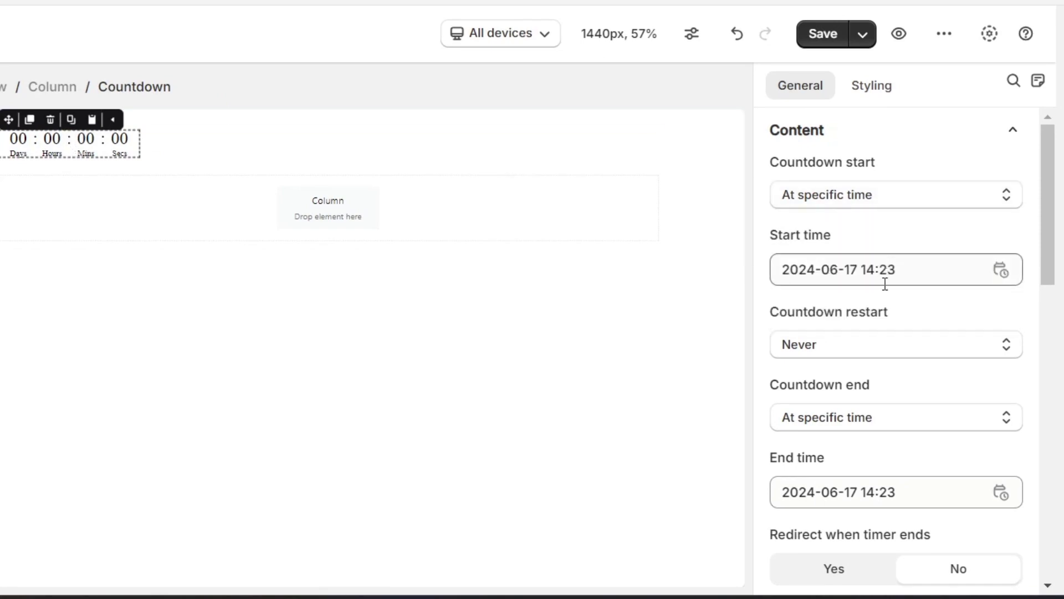
pyautogui.click(873, 350)
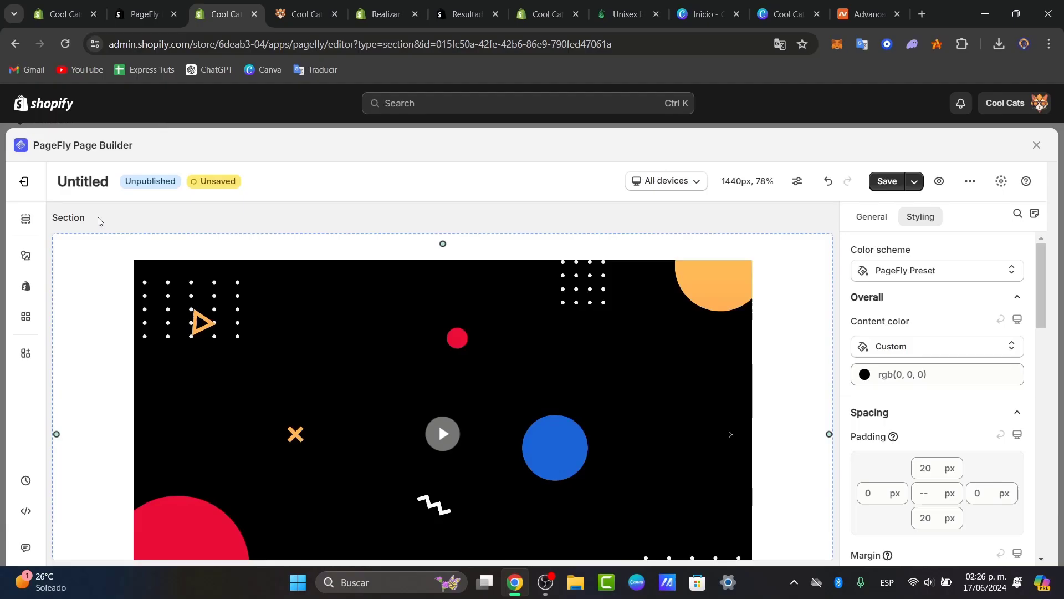
# Retitle the untitled section 'Video Section', save it, and enable autosave with reminders turned off.
pyautogui.click(86, 181)
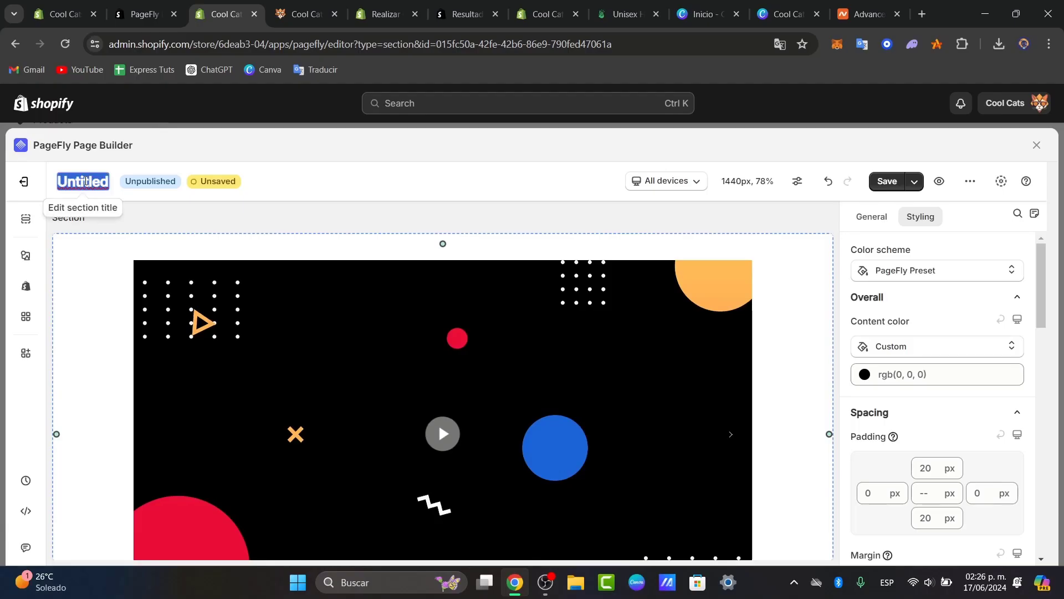
pyautogui.write('Vide')
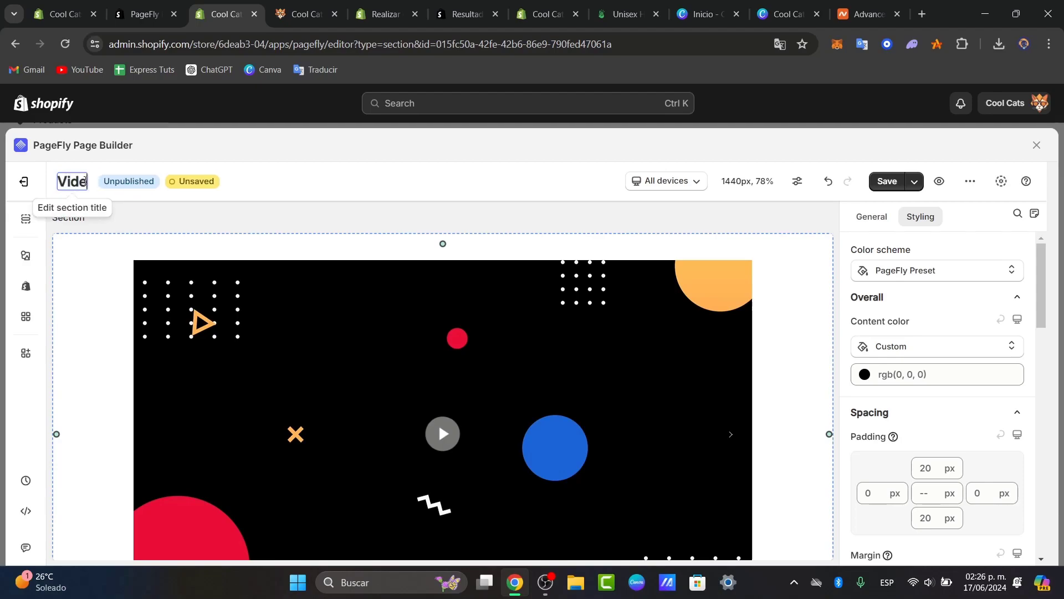
pyautogui.write('o Section')
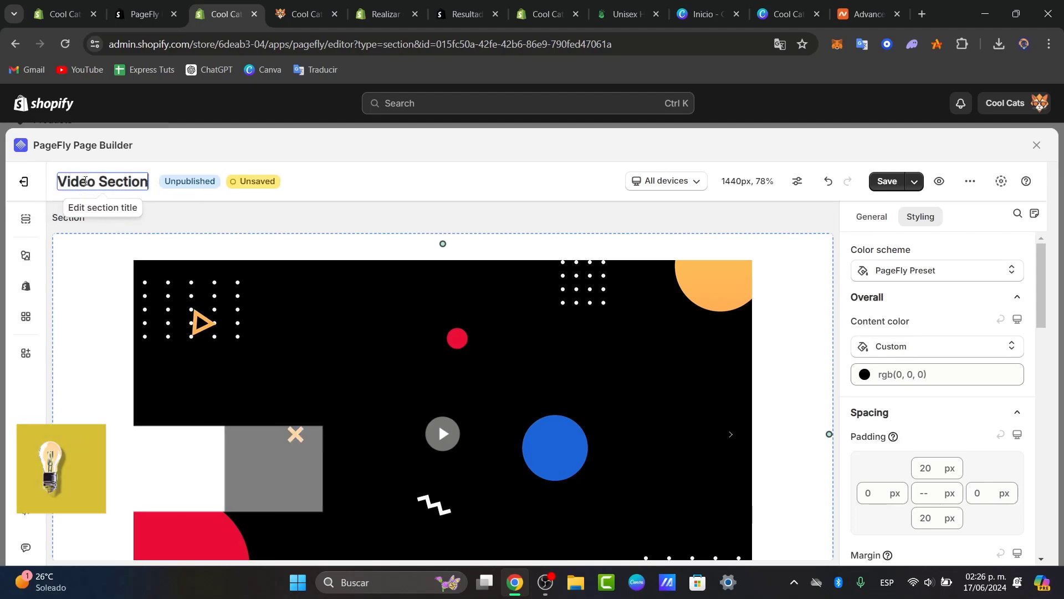
pyautogui.click(886, 182)
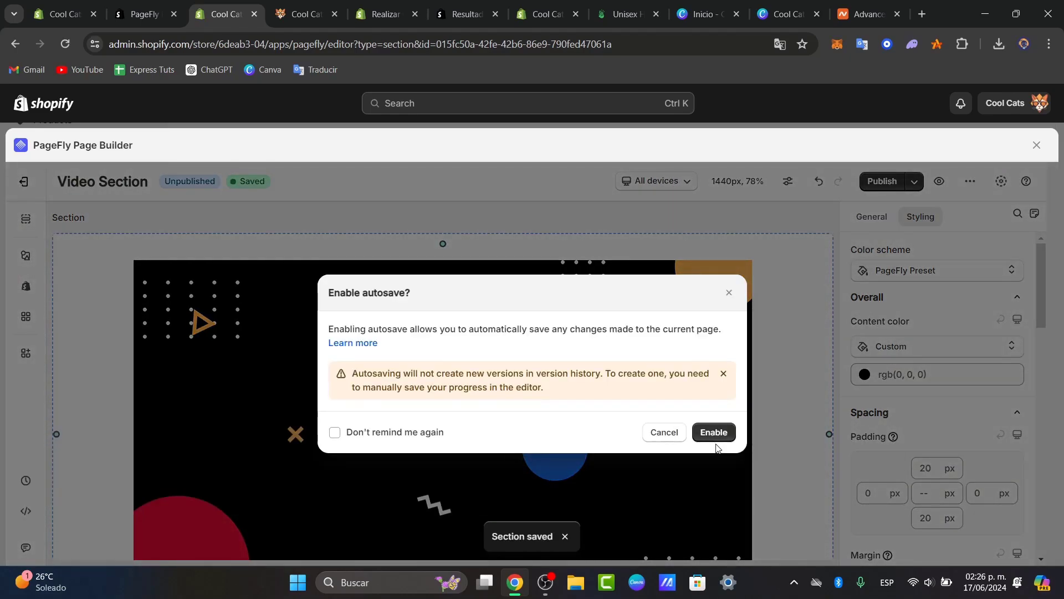
pyautogui.click(334, 432)
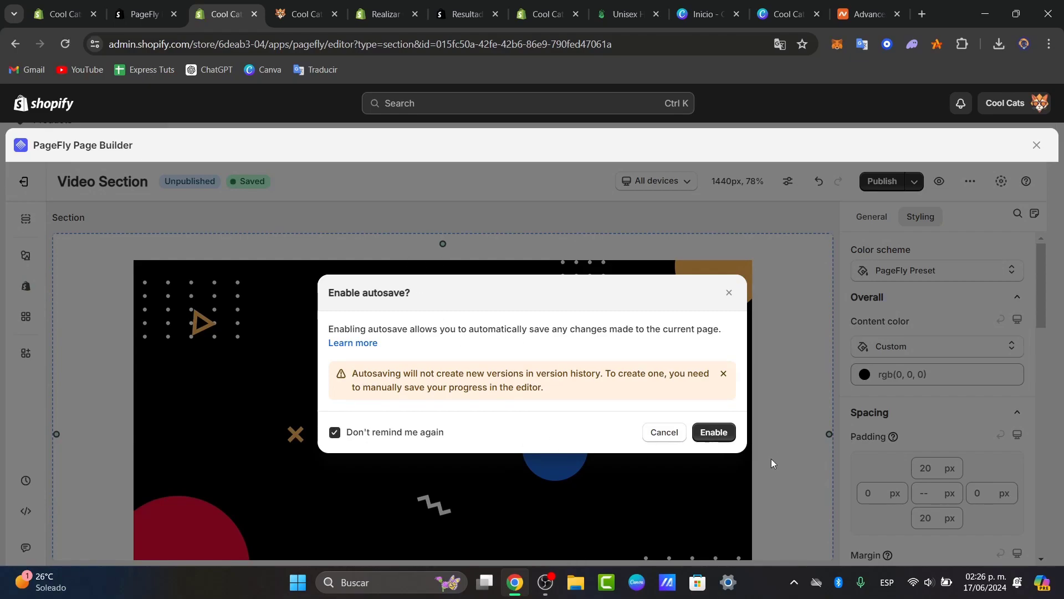
pyautogui.click(717, 430)
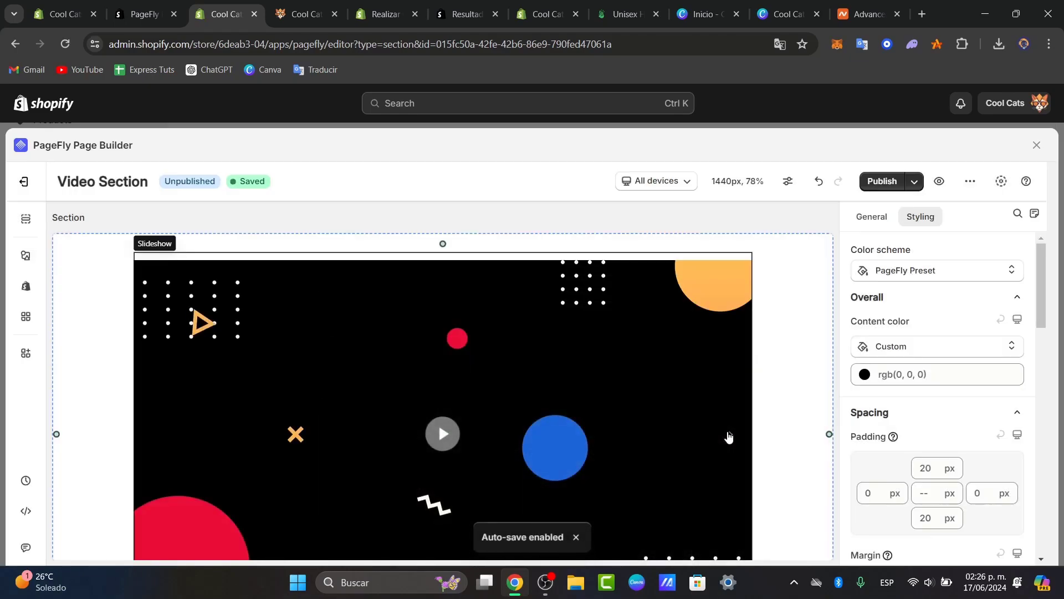
# Publish the section, confirming its title as 'Video Section'.
pyautogui.click(883, 183)
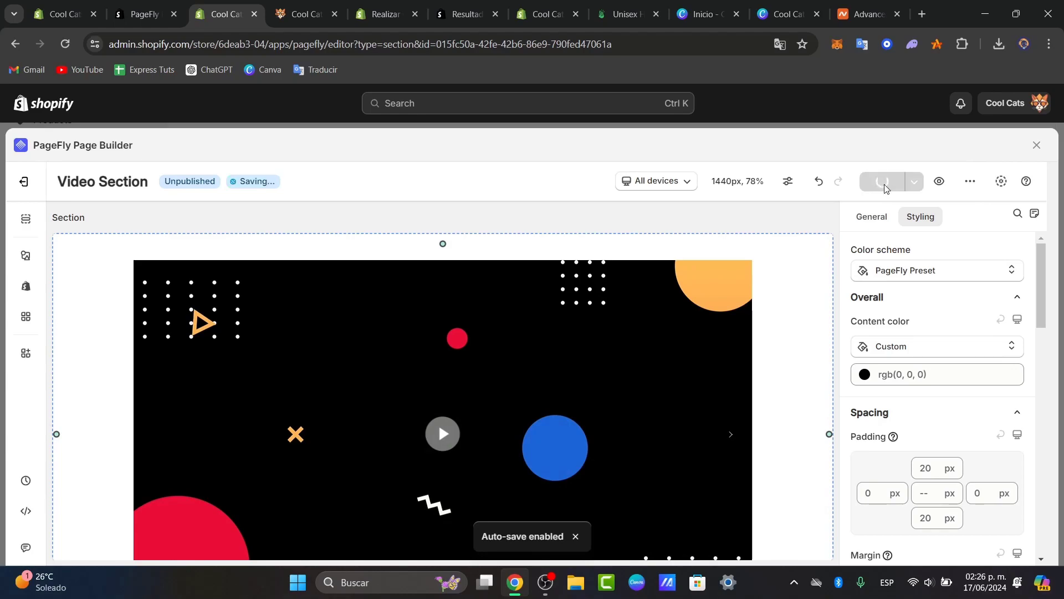
pyautogui.click(430, 363)
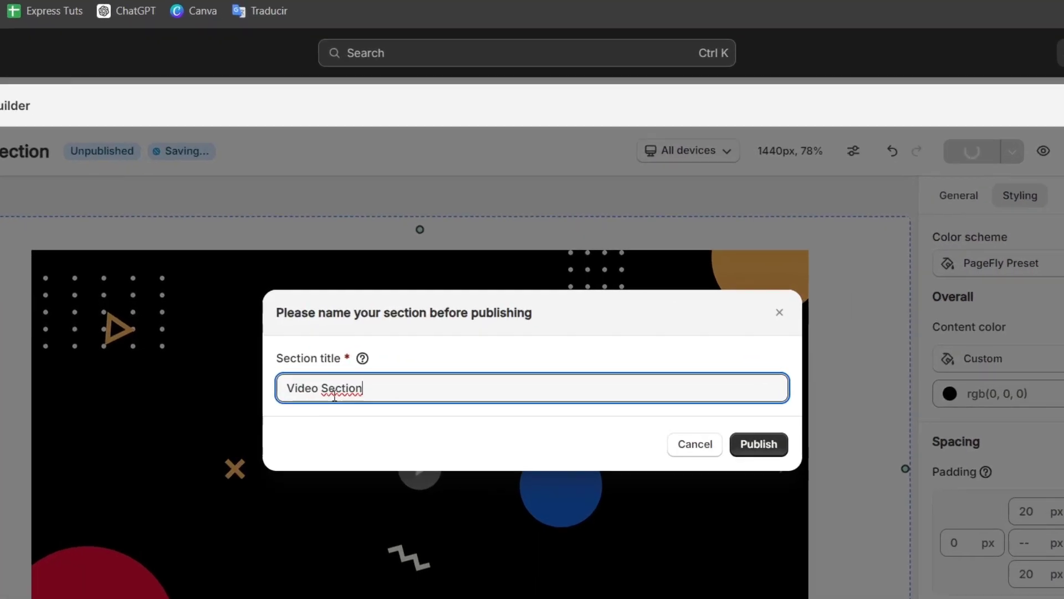
pyautogui.click(760, 446)
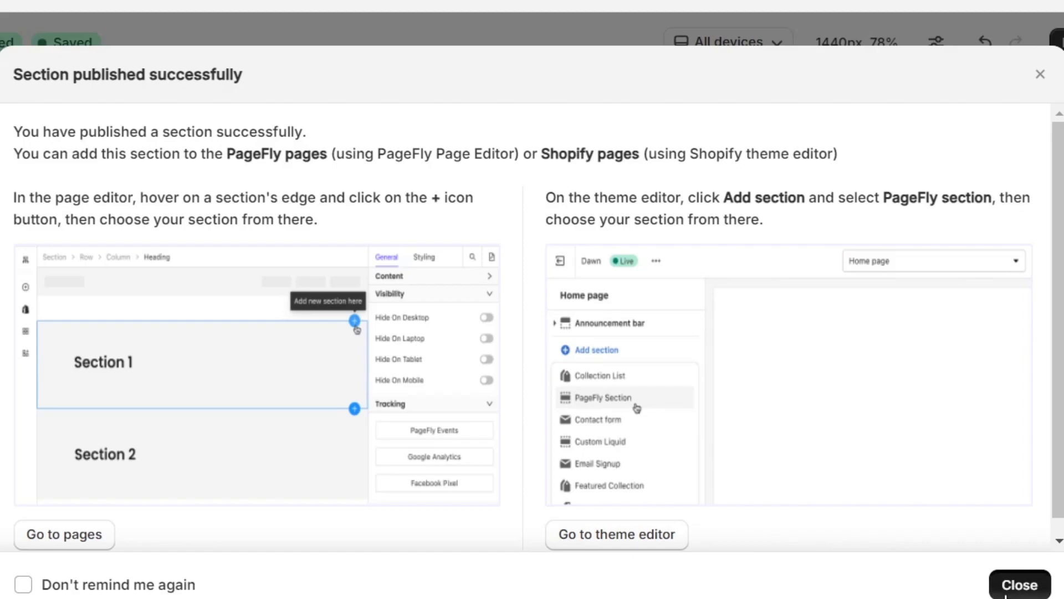
# Insert the PageFly Video Section below the Collection list on the home page and save.
pyautogui.click(998, 582)
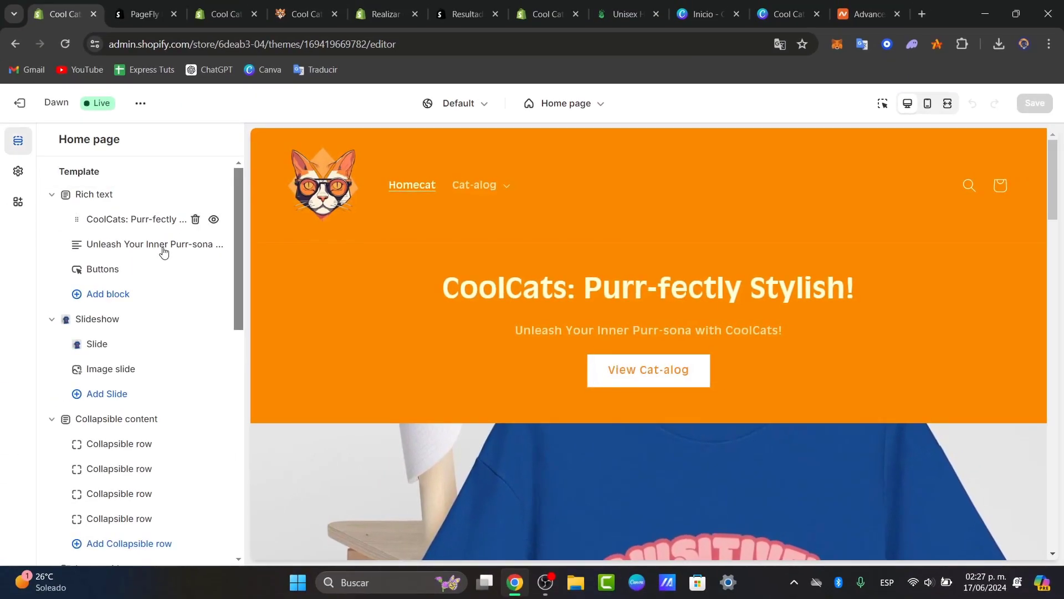
pyautogui.scroll(-10, 123, 227)
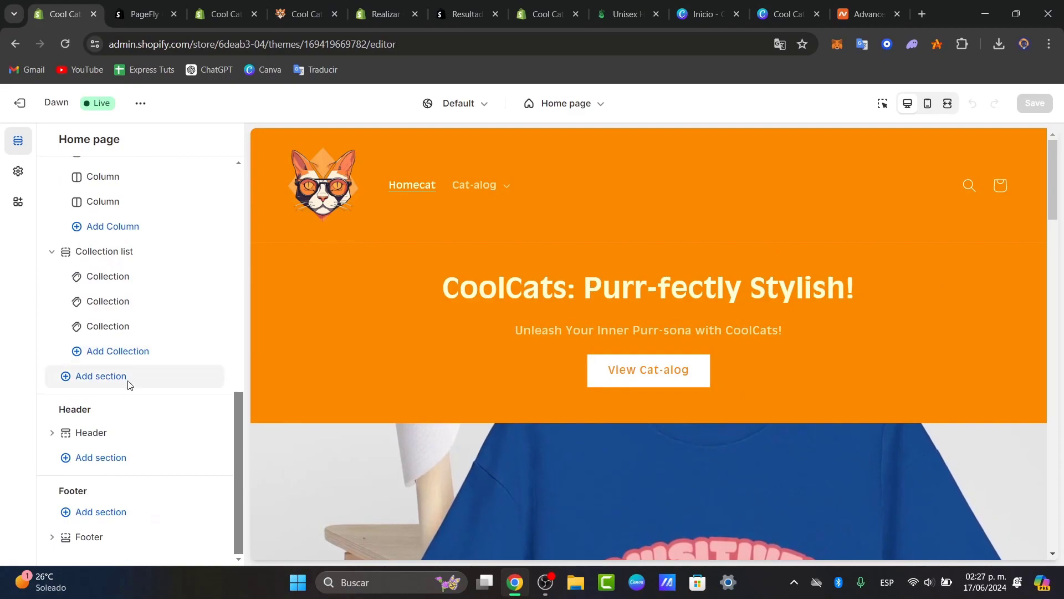
pyautogui.click(129, 381)
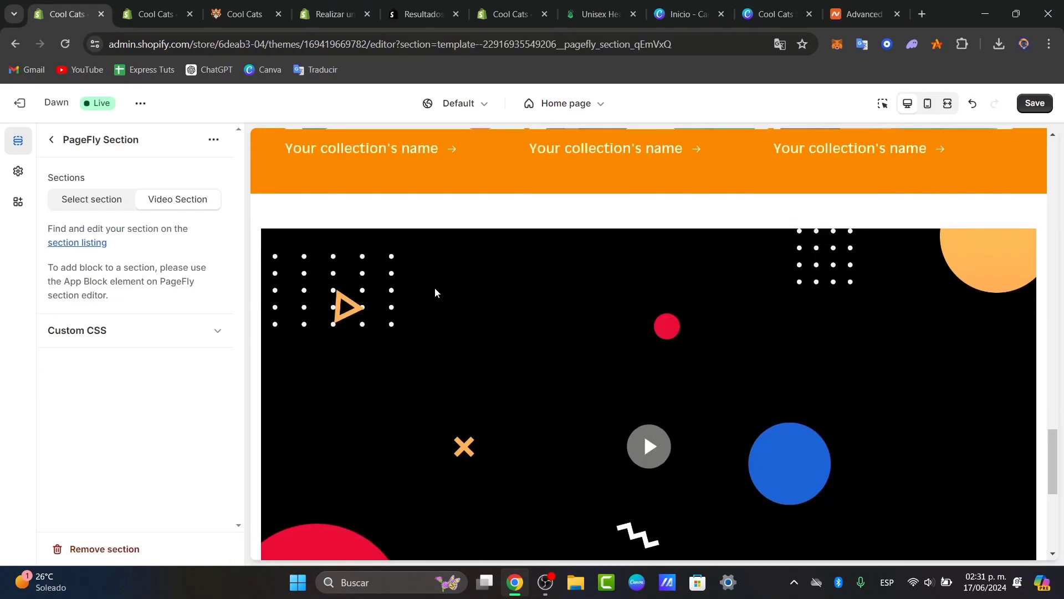
pyautogui.scroll(-6, 460, 302)
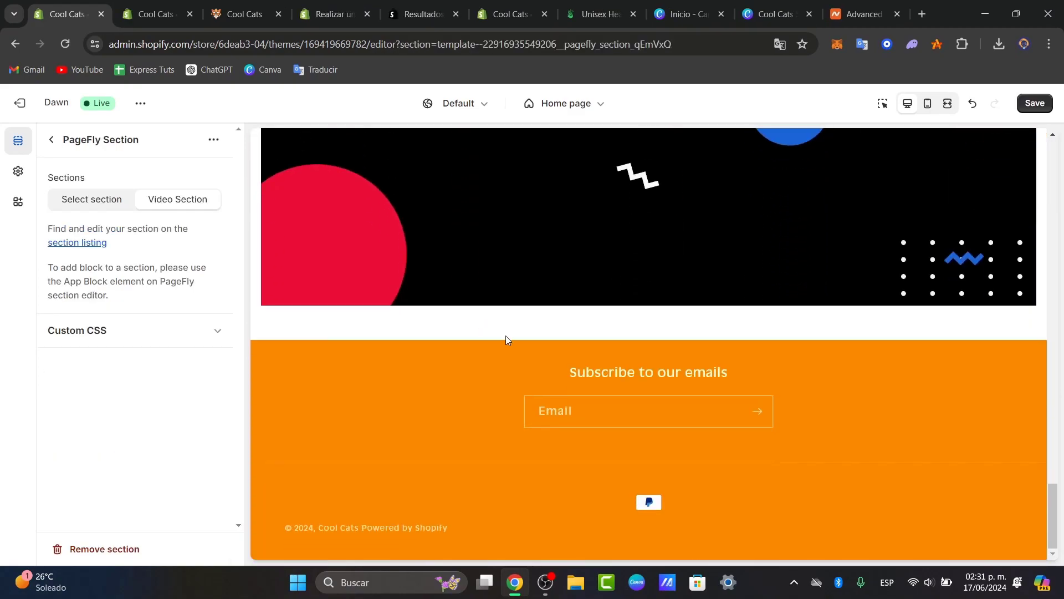
pyautogui.scroll(5, 540, 346)
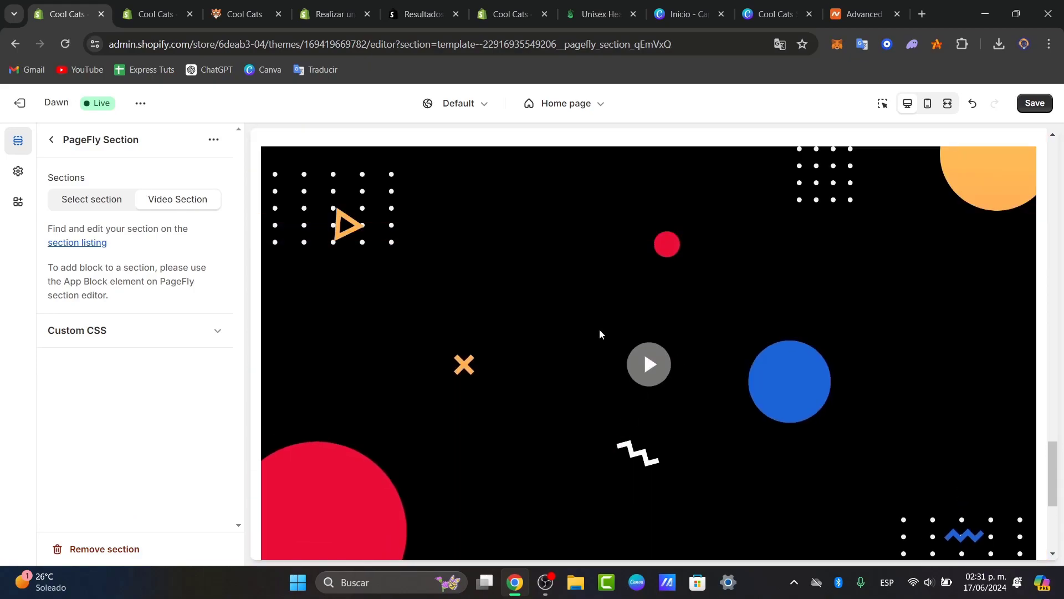
pyautogui.click(1032, 110)
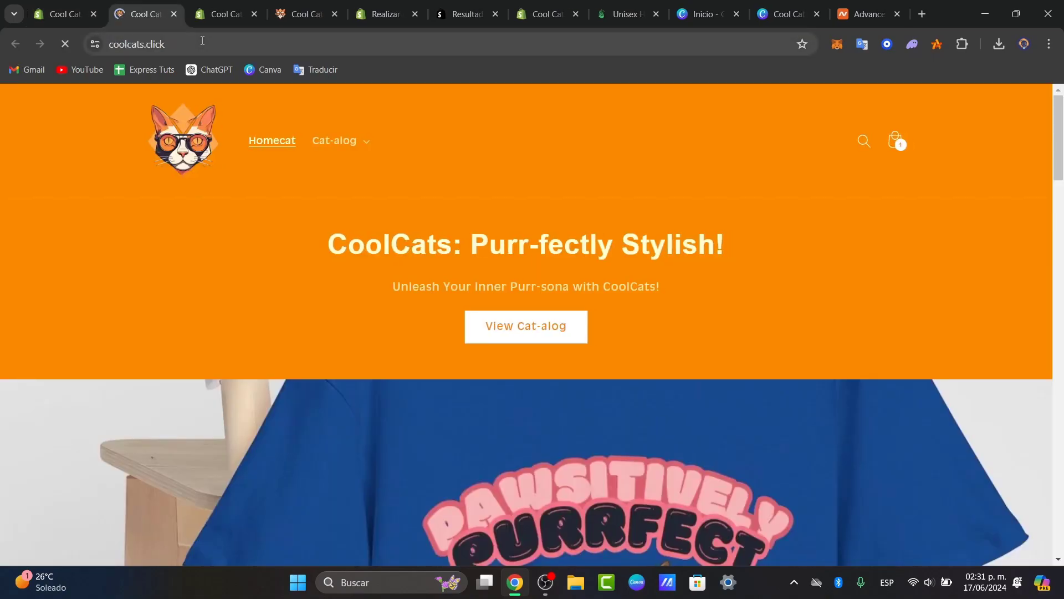
# Scroll the live CoolCats home page to the video banner, dismiss the translation prompt, and return to top.
pyautogui.scroll(-20, 340, 202)
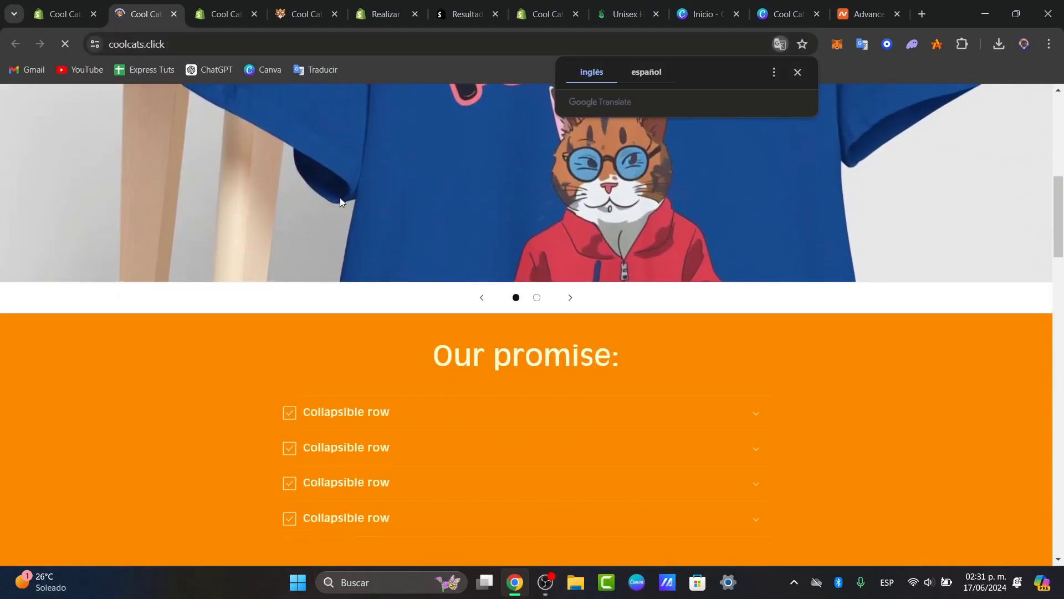
pyautogui.scroll(9, 340, 198)
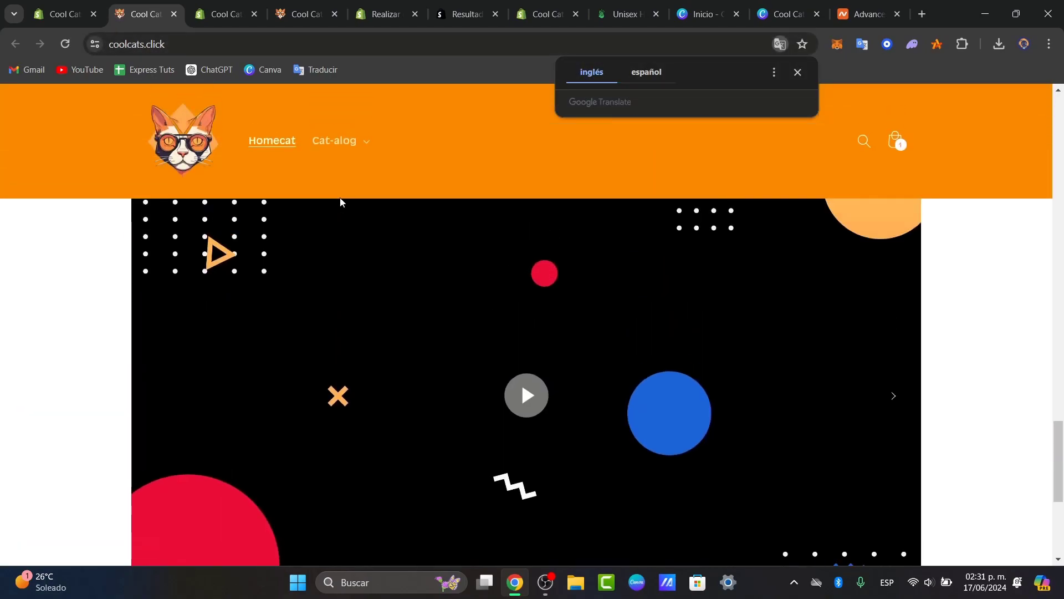
pyautogui.scroll(-4, 340, 197)
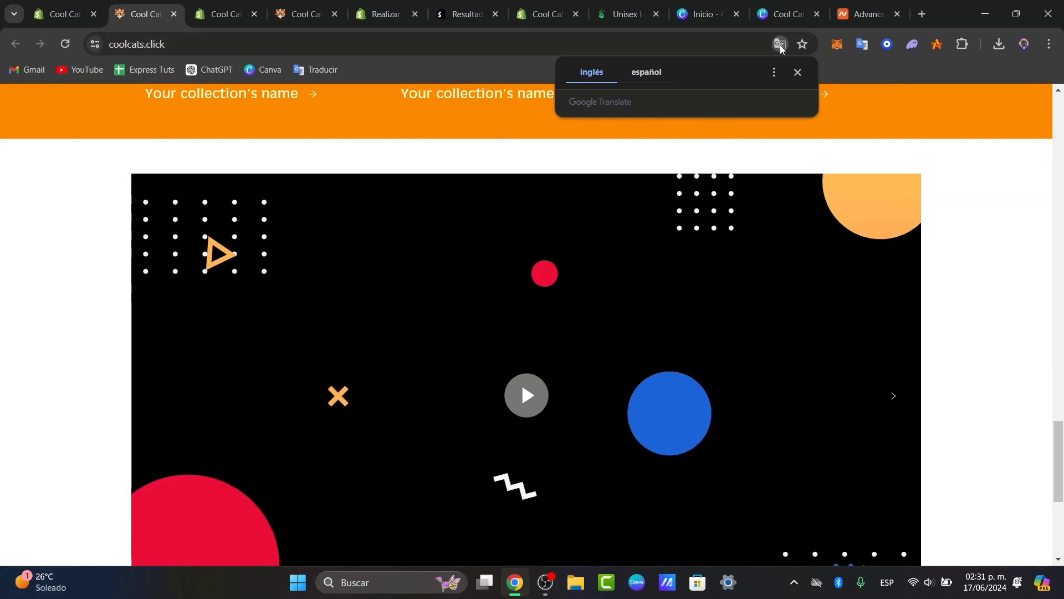
pyautogui.click(798, 73)
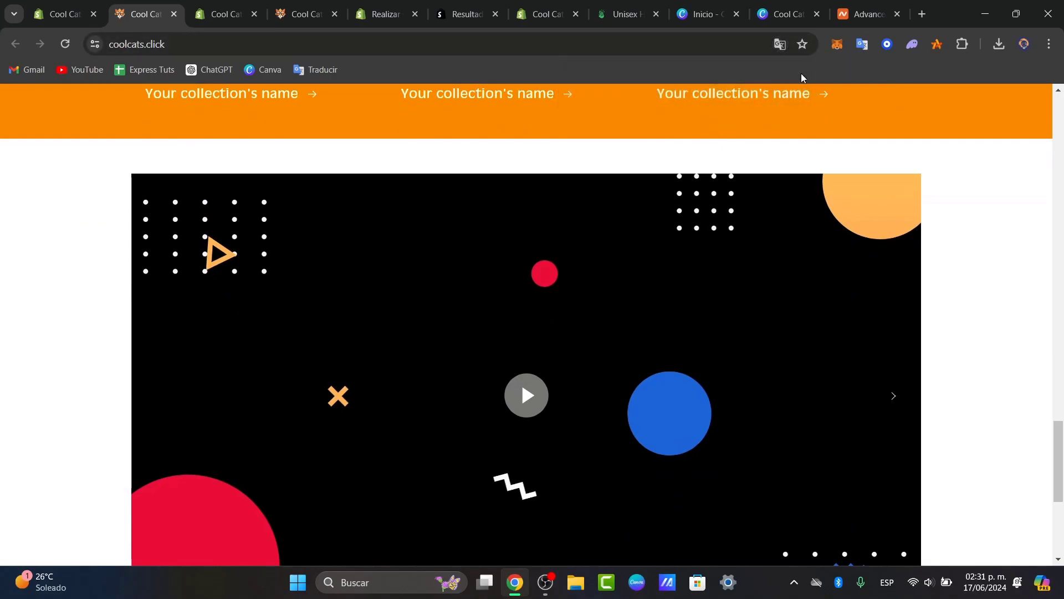
pyautogui.scroll(15, 842, 209)
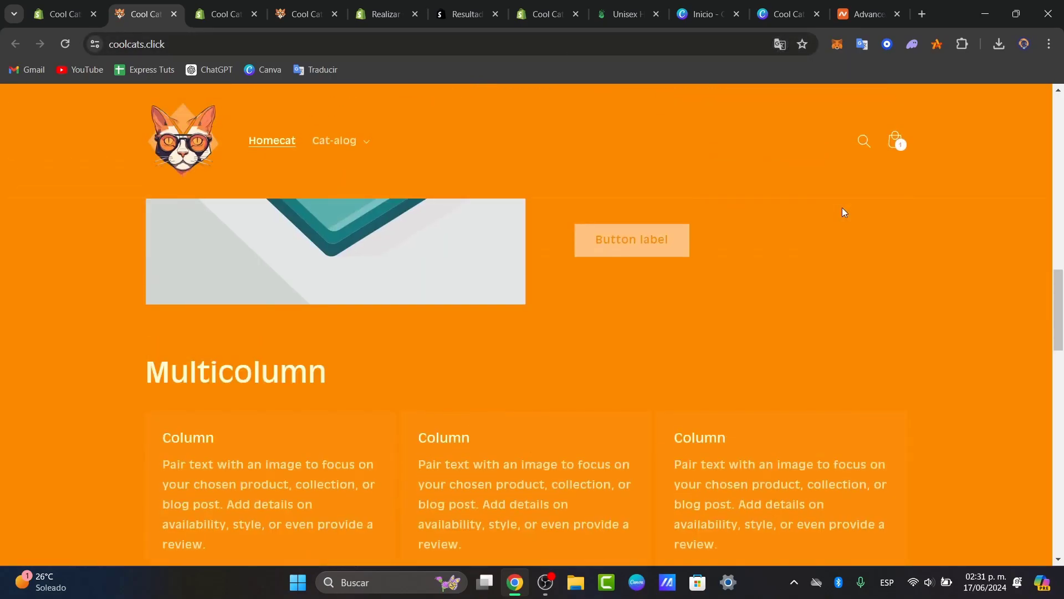
pyautogui.scroll(6, 843, 208)
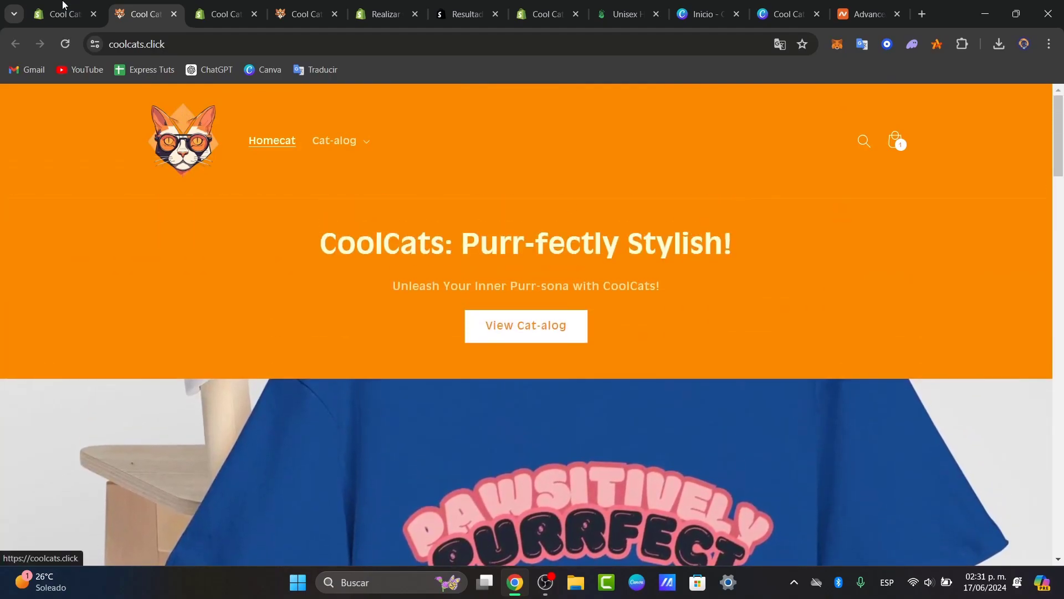
# In the theme editor, expand the Video Section's Custom CSS showing the h2 font-size 32px rule.
pyautogui.click(61, 6)
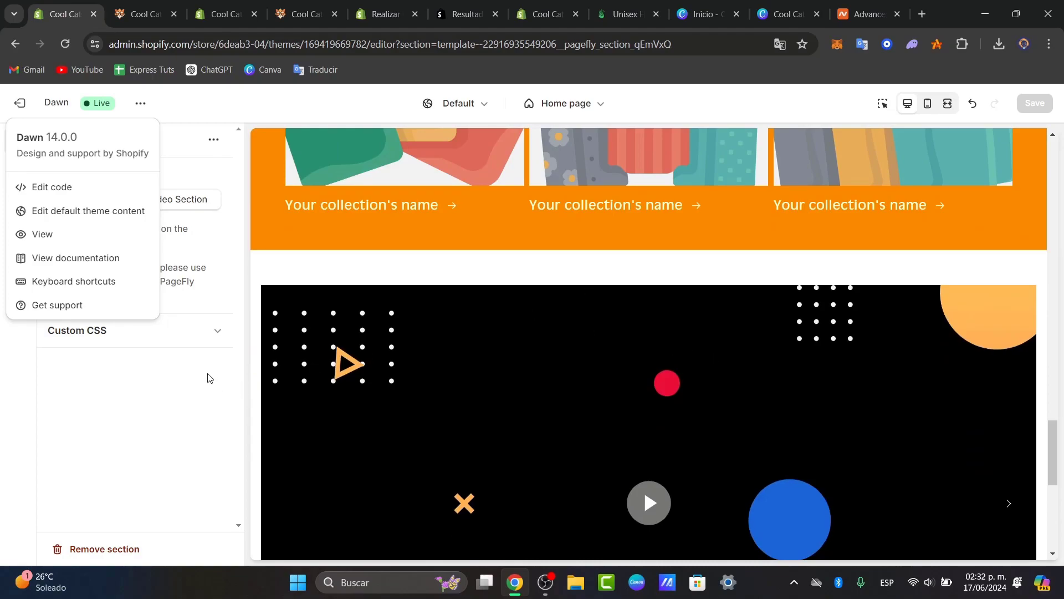
pyautogui.click(190, 423)
pyautogui.click(211, 341)
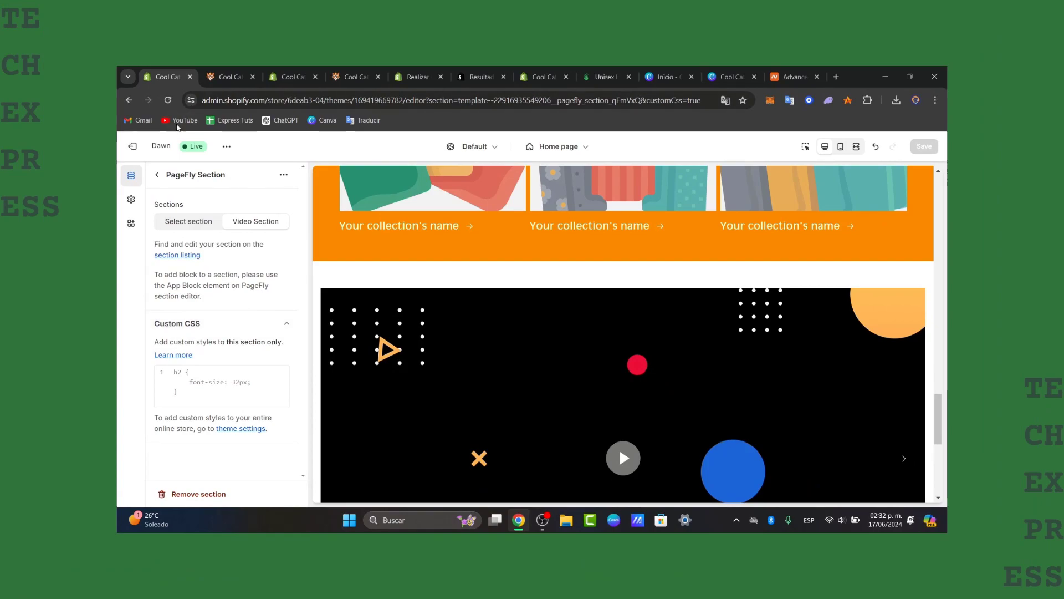
# Exit the theme editor to the Themes page, then return to the live storefront and scroll down.
pyautogui.click(134, 147)
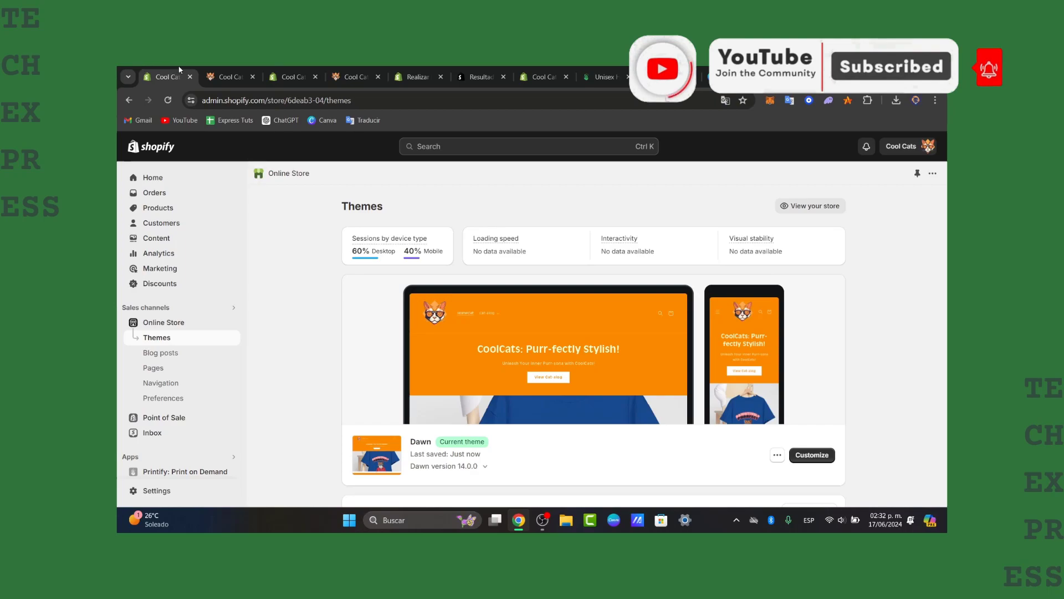
pyautogui.click(227, 76)
pyautogui.scroll(-10, 594, 371)
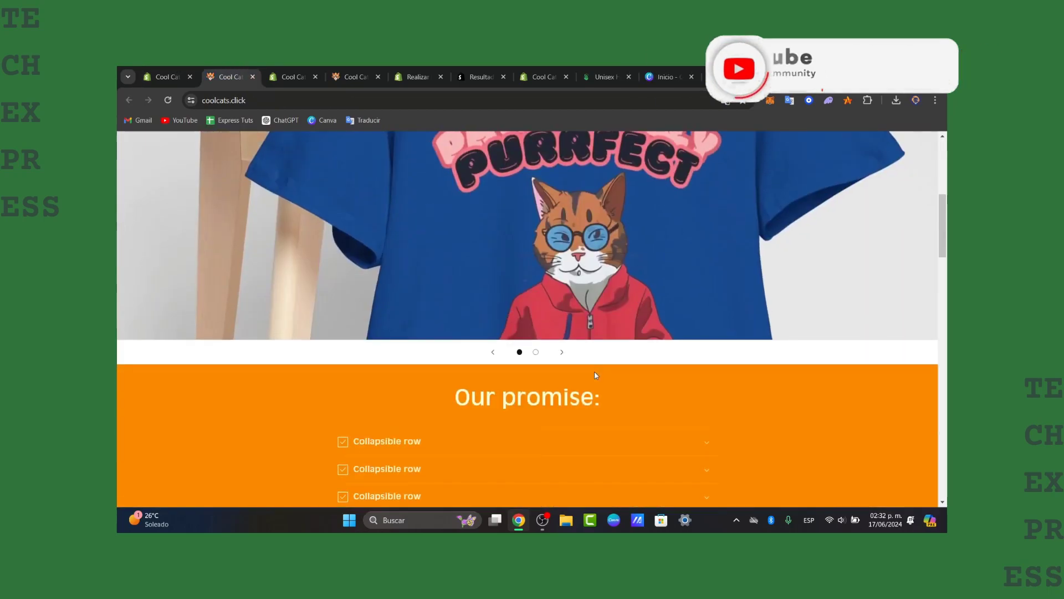